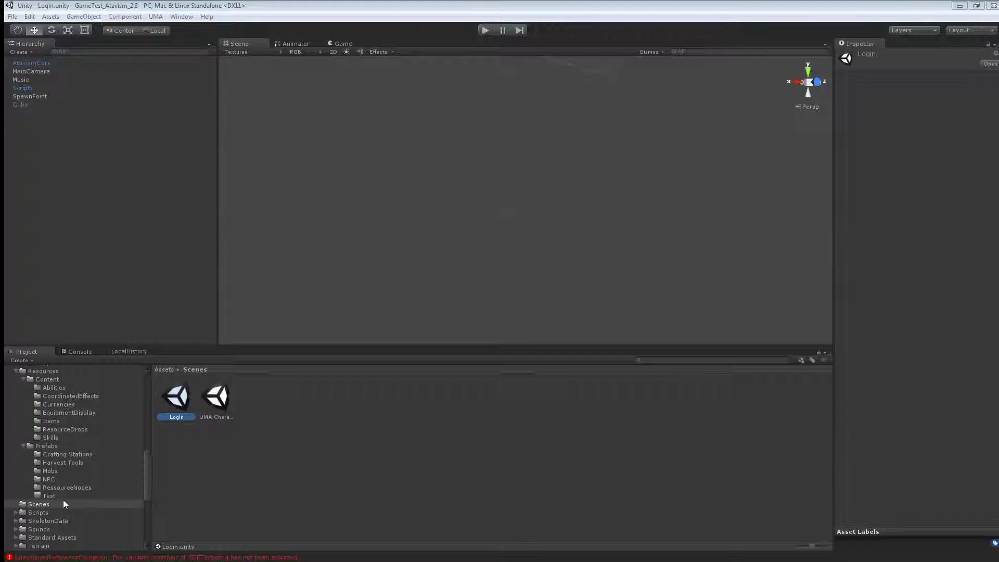
# Open the UMA Character Scene and inspect the UMAGenerator object inside the UMA group.
pyautogui.doubleClick(214, 401)
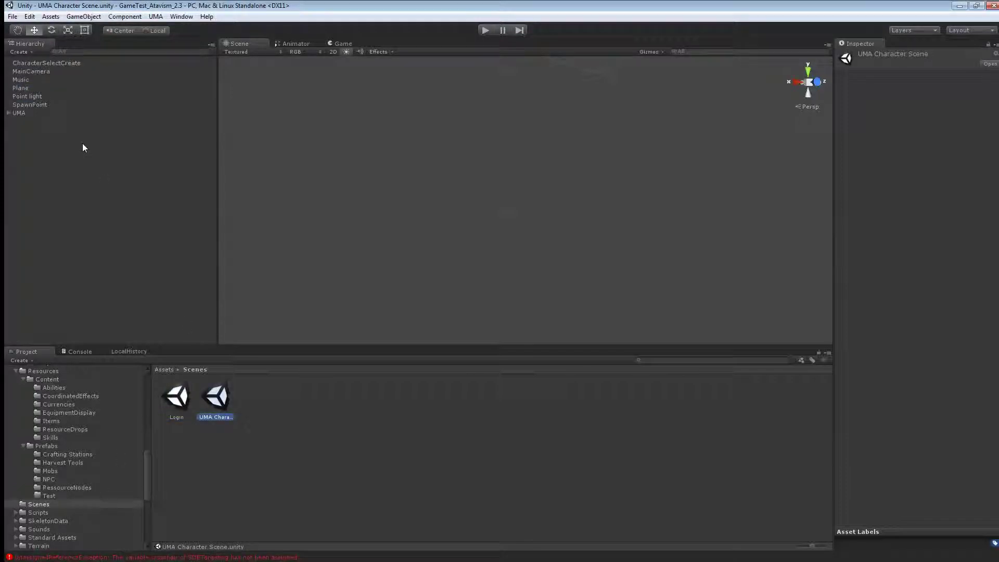
pyautogui.click(9, 112)
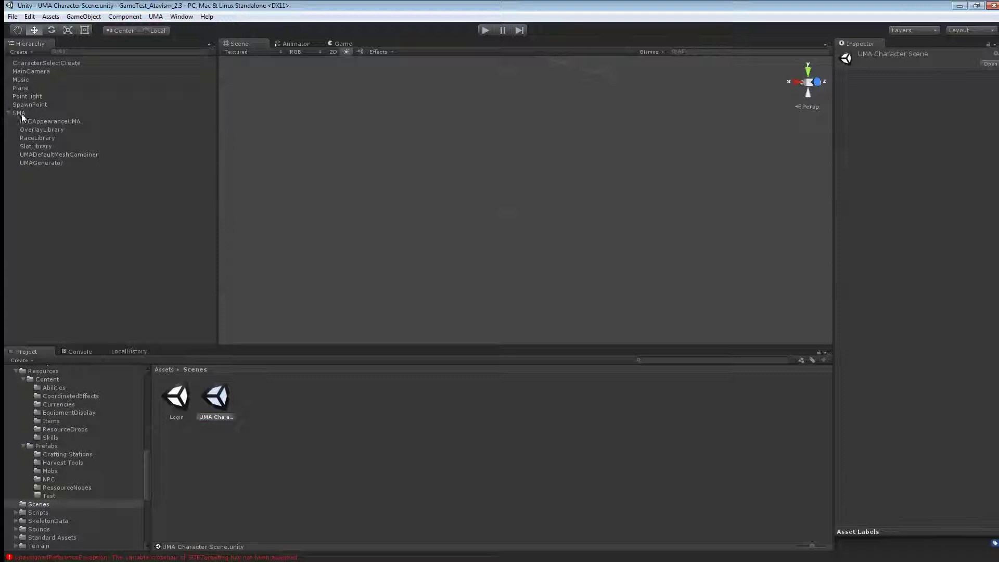
pyautogui.click(39, 163)
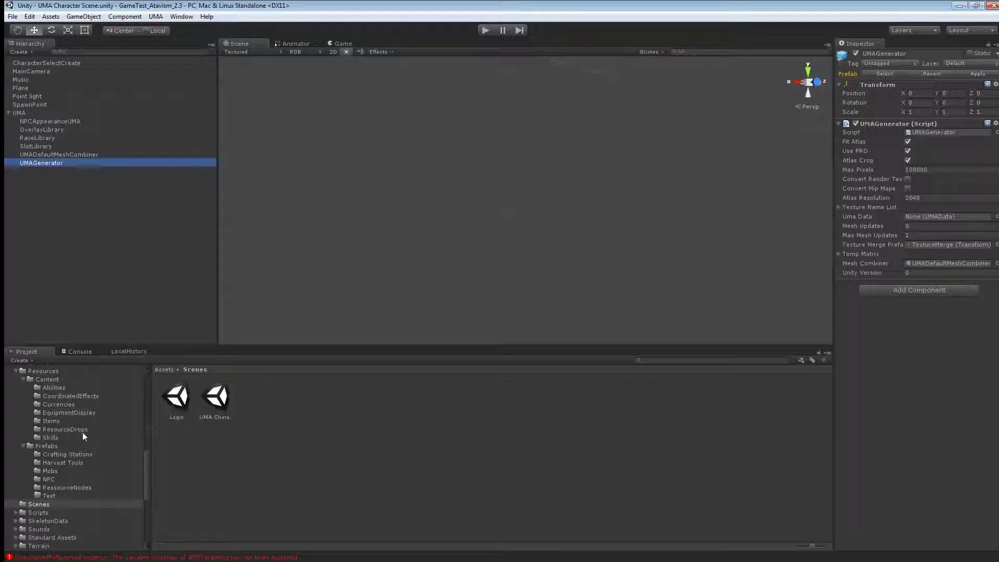
# Open the Login scene and create an empty game object named NPMCMerchant.
pyautogui.scroll(3, 119, 406)
pyautogui.doubleClick(176, 396)
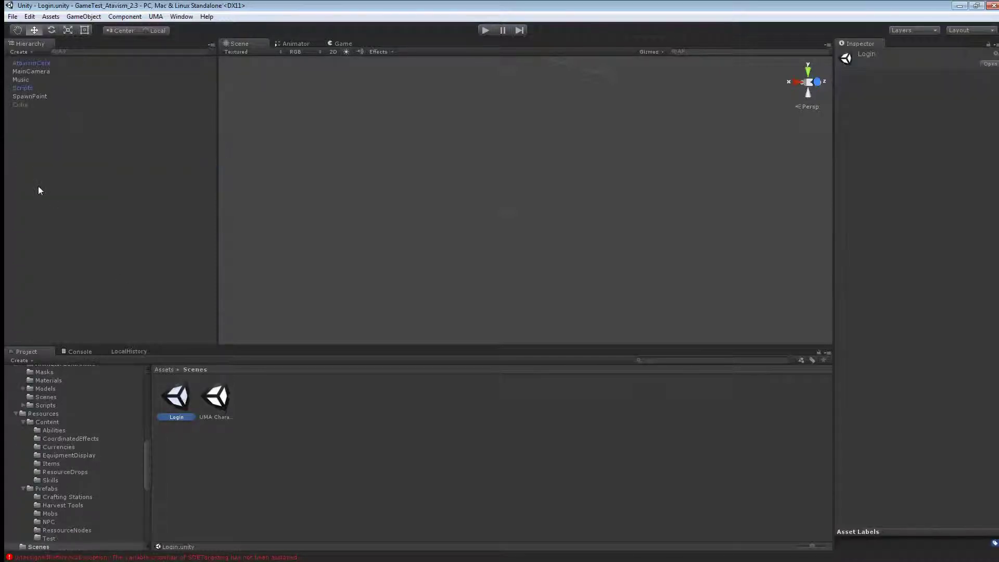
pyautogui.rightClick(51, 168)
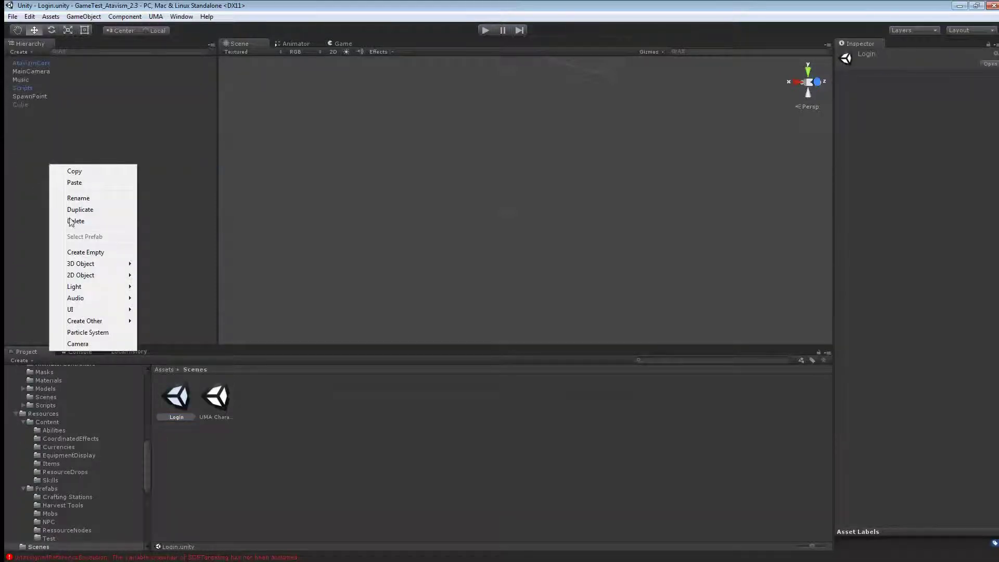
pyautogui.click(87, 253)
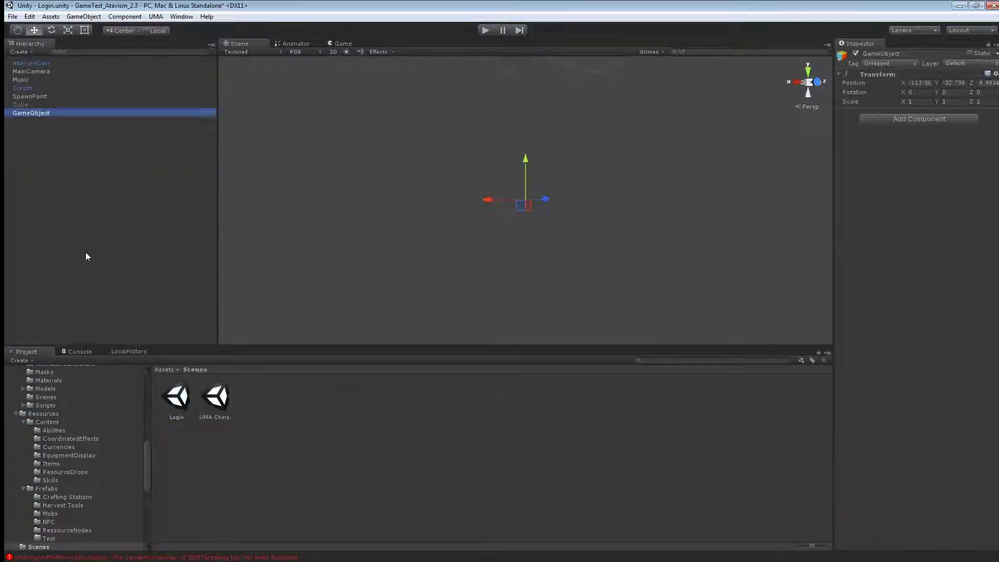
pyautogui.click(53, 112)
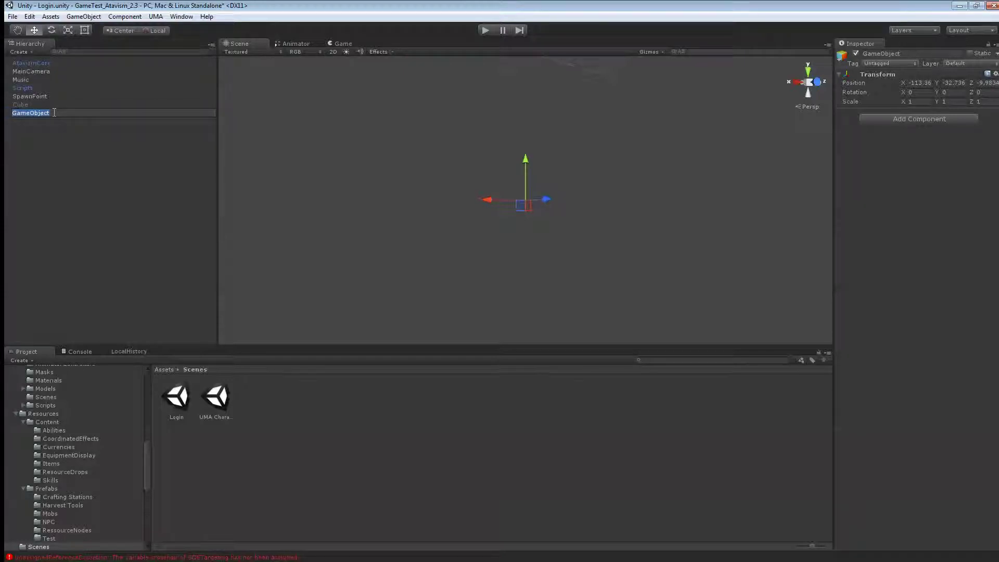
pyautogui.write('NPMCMerchant')
pyautogui.press('Return')
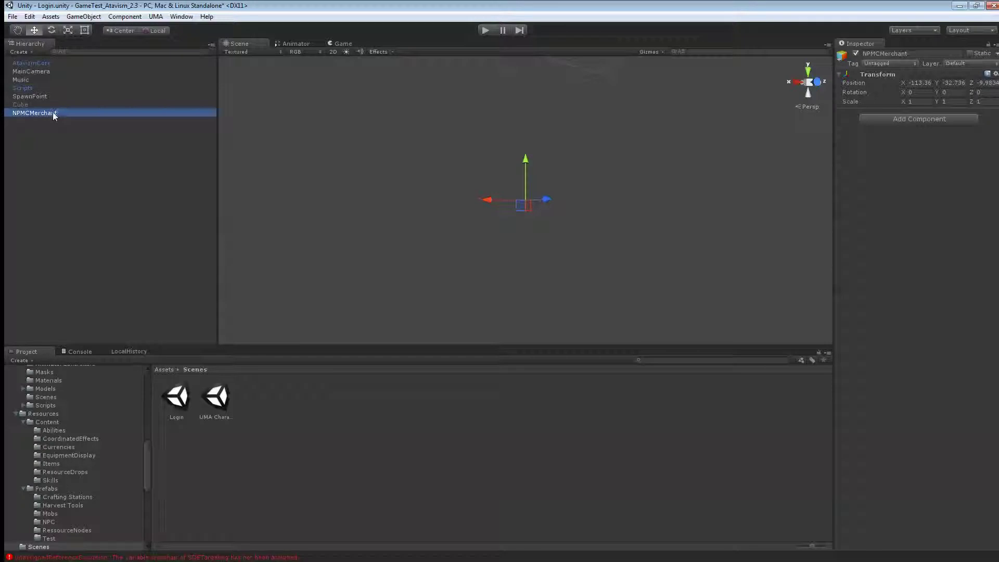
# Add the NPCUma Settings script component to the NPMCMerchant object.
pyautogui.click(895, 120)
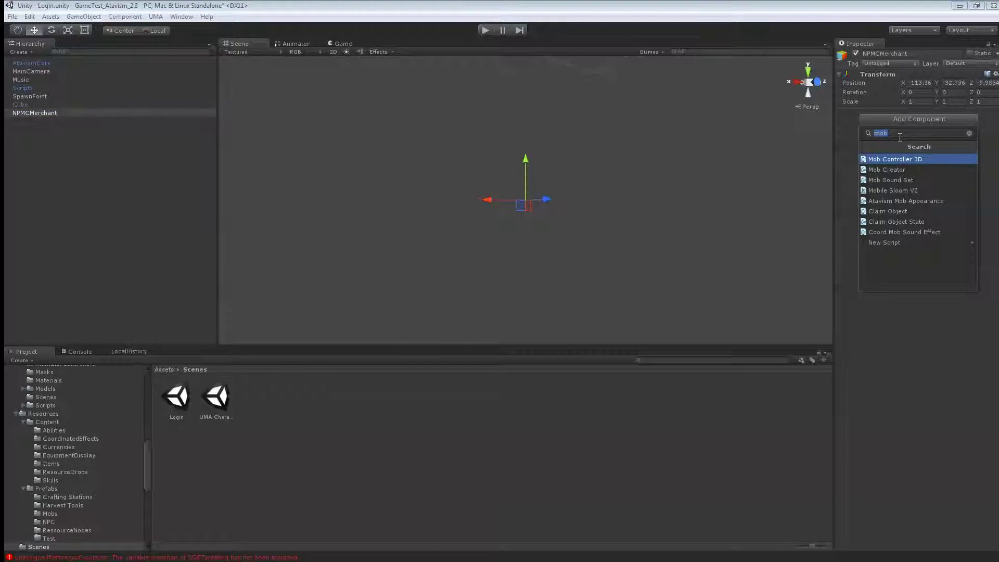
pyautogui.write('npc')
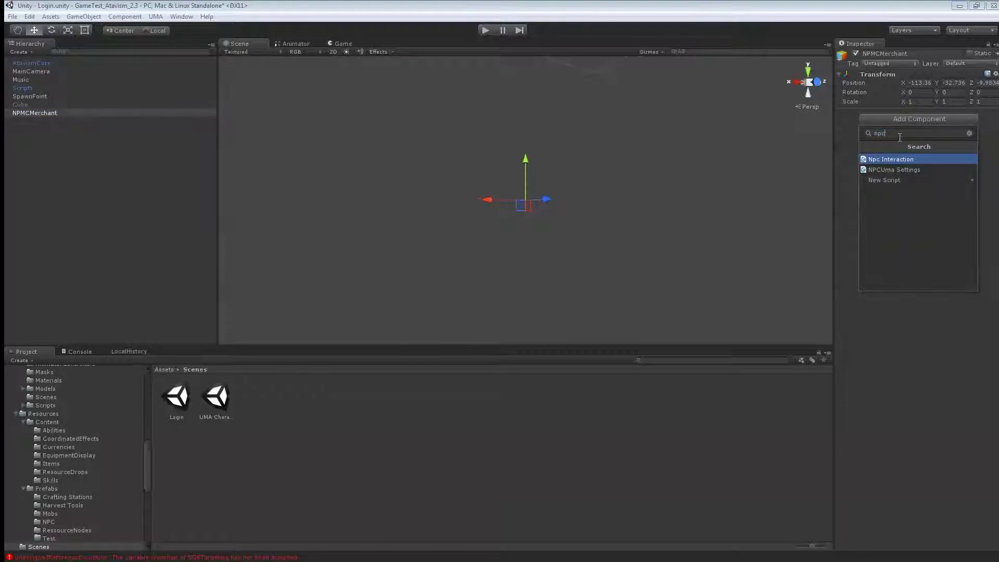
pyautogui.click(896, 168)
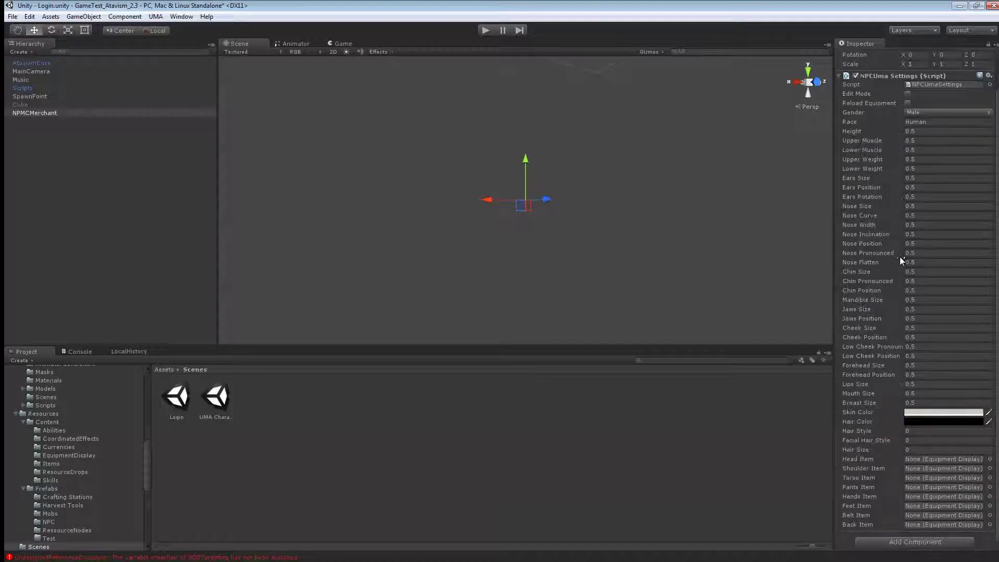
# Add the Mob Controller 3D script component to NPMCMerchant.
pyautogui.click(931, 540)
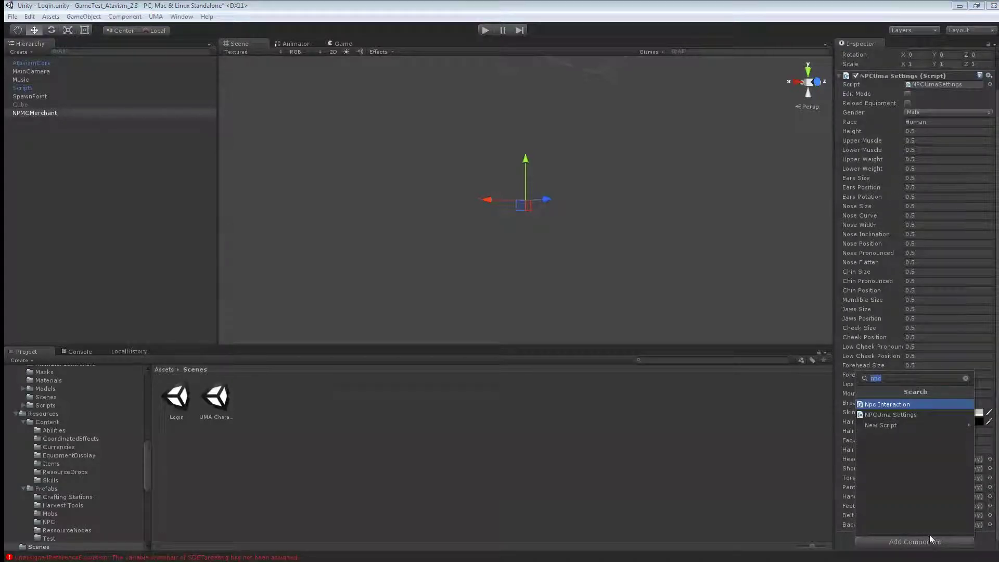
pyautogui.write('Mob')
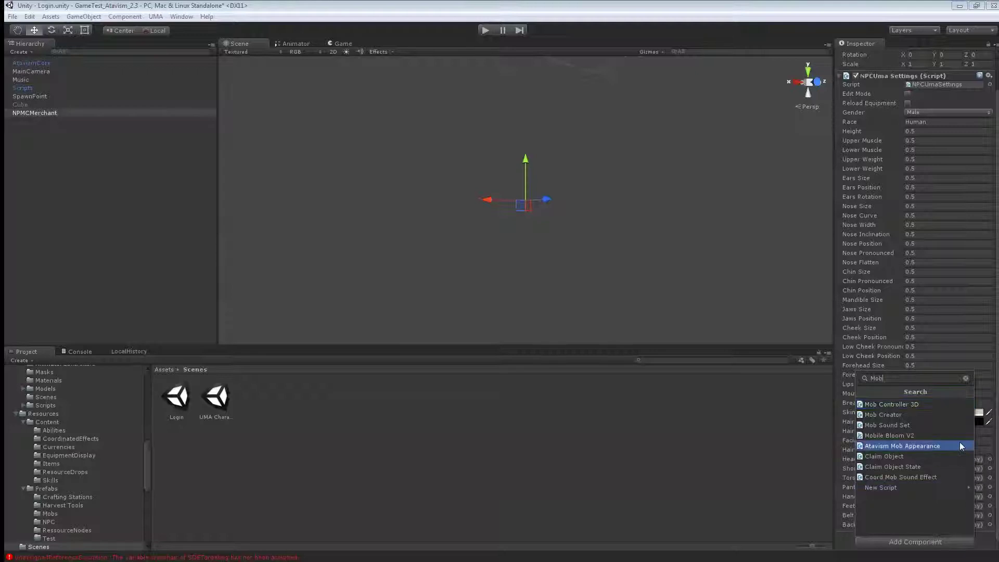
pyautogui.click(953, 407)
# Add a Character Controller component to NPMCMerchant.
pyautogui.scroll(-5, 929, 504)
pyautogui.scroll(-3, 926, 520)
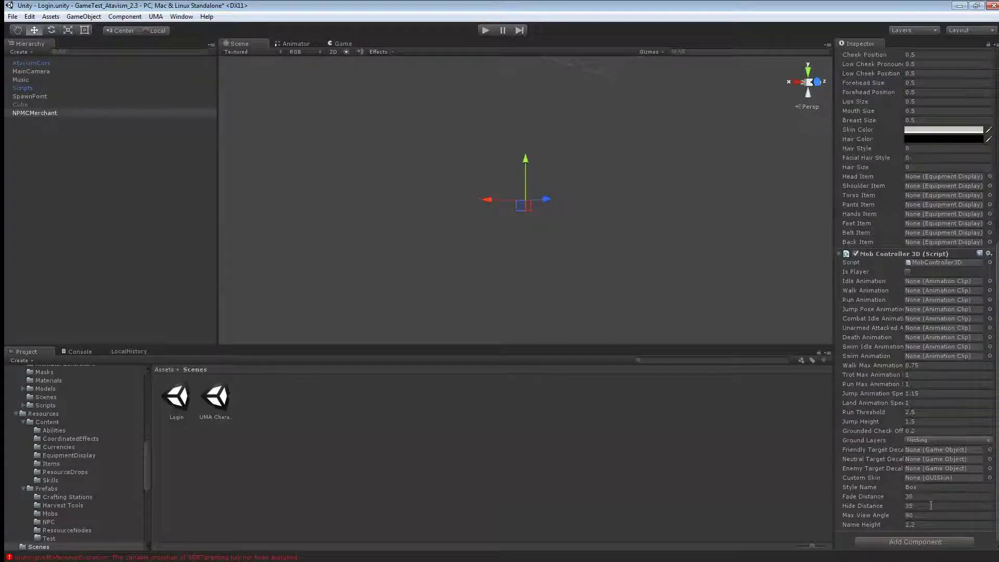
pyautogui.click(917, 541)
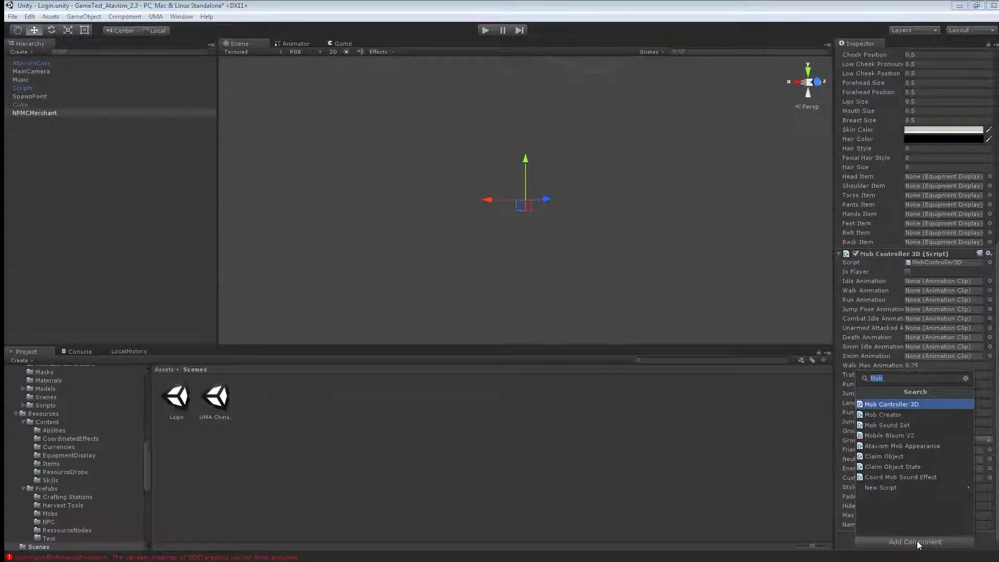
pyautogui.write('cha')
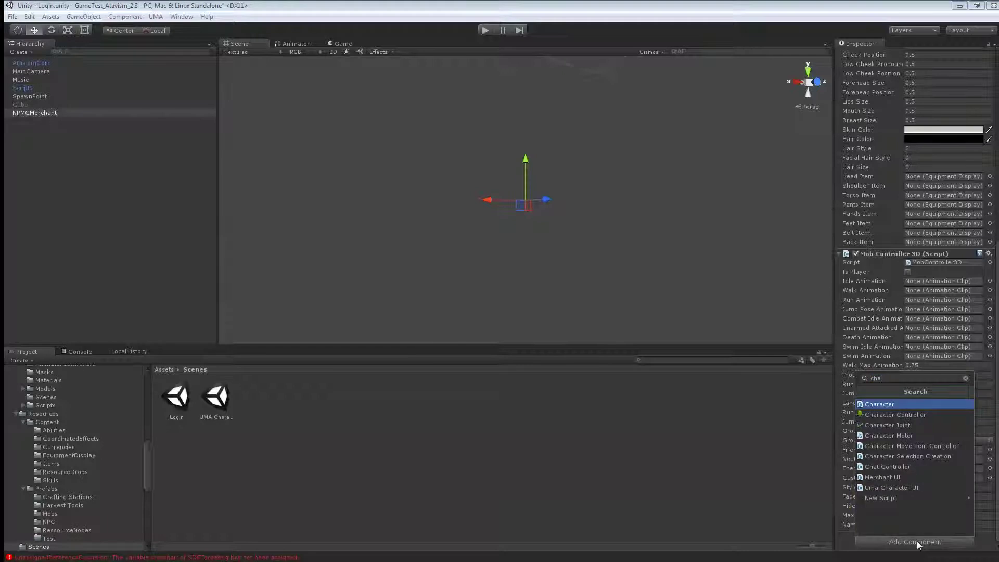
pyautogui.click(894, 414)
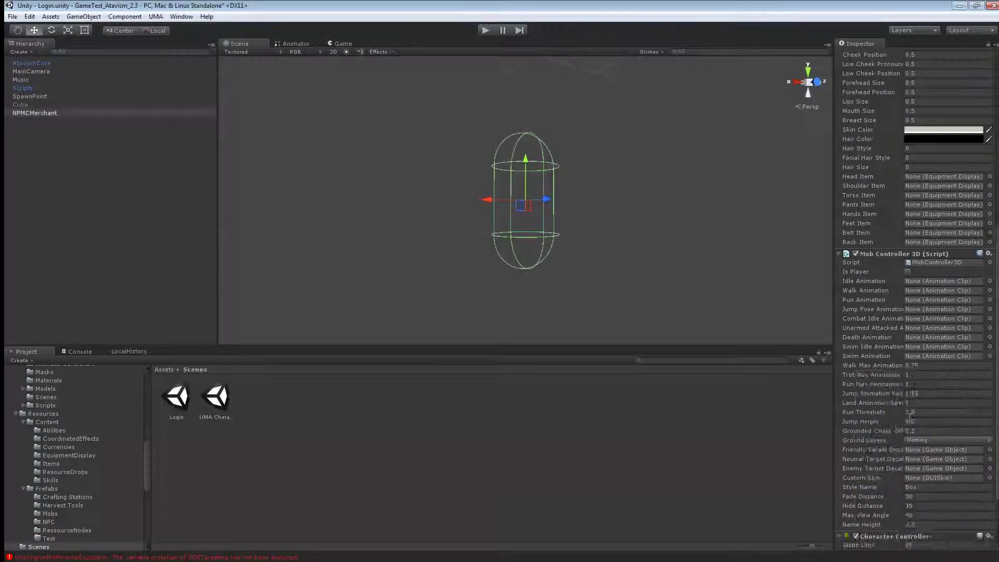
# Add the Mob Sound Set script component to NPMCMerchant.
pyautogui.scroll(-2, 896, 487)
pyautogui.scroll(-1, 896, 487)
pyautogui.click(900, 542)
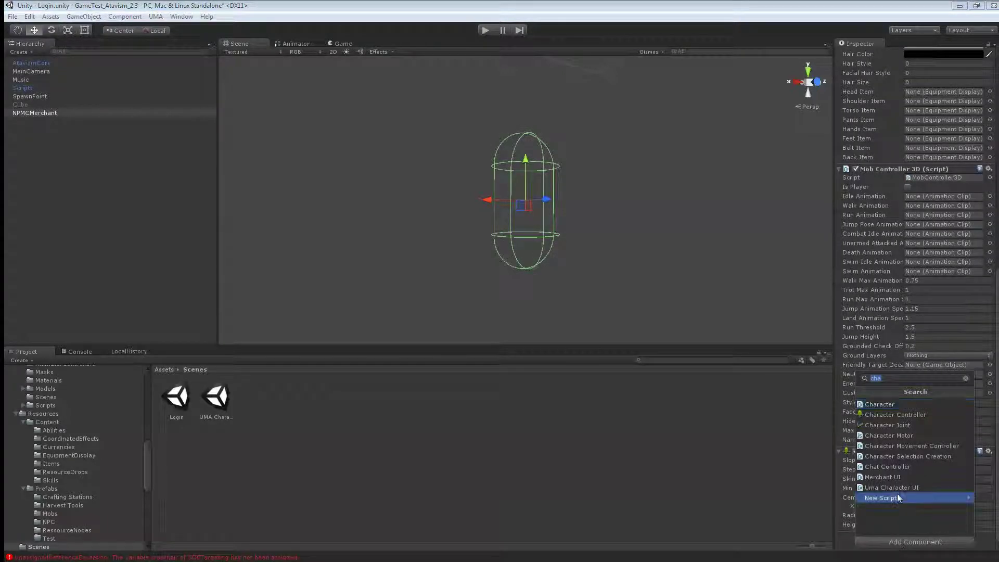
pyautogui.write('mob')
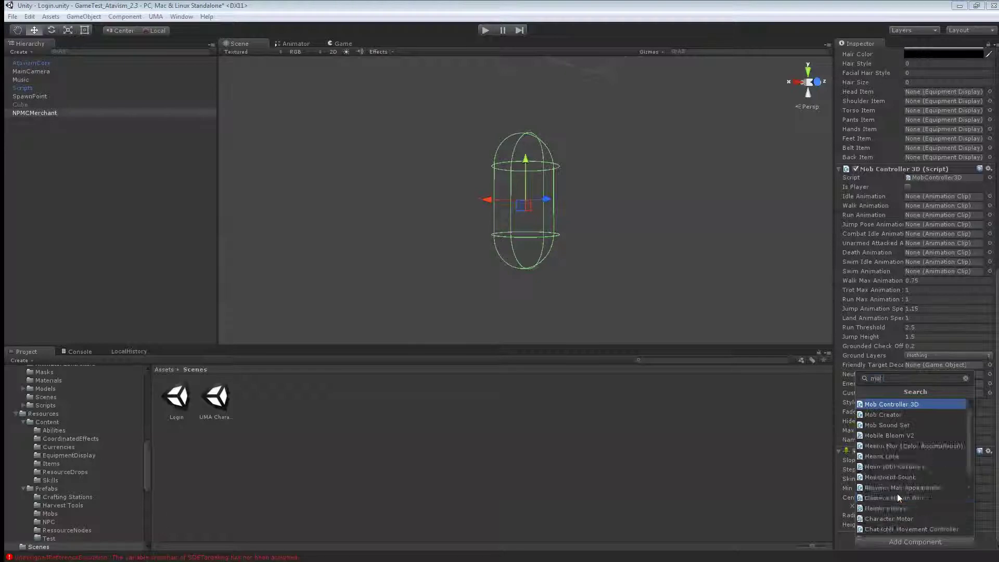
pyautogui.click(913, 425)
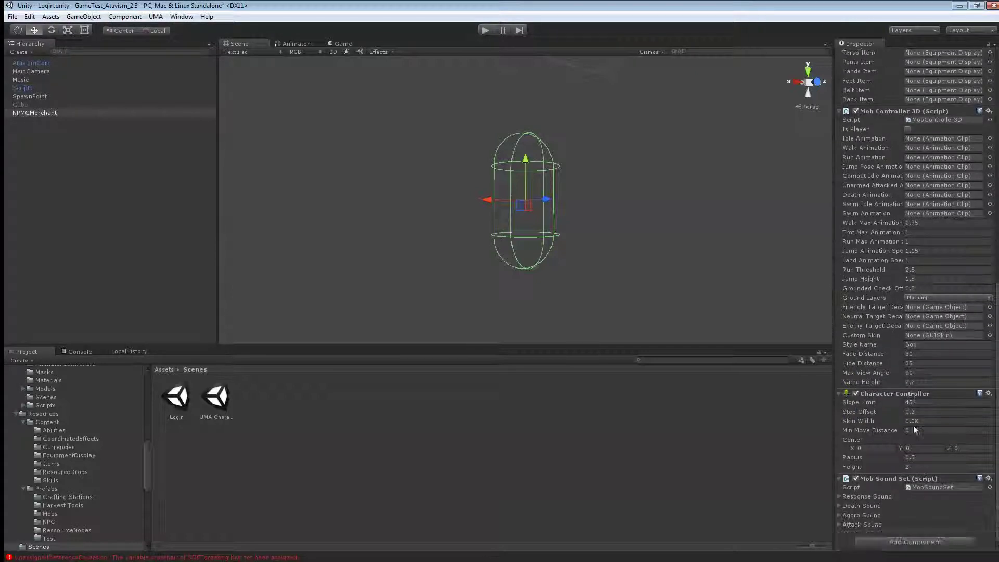
# Set NPMCMerchant's transform position to 0 on the X, Y and Z axes, then deselect it.
pyautogui.scroll(4, 910, 377)
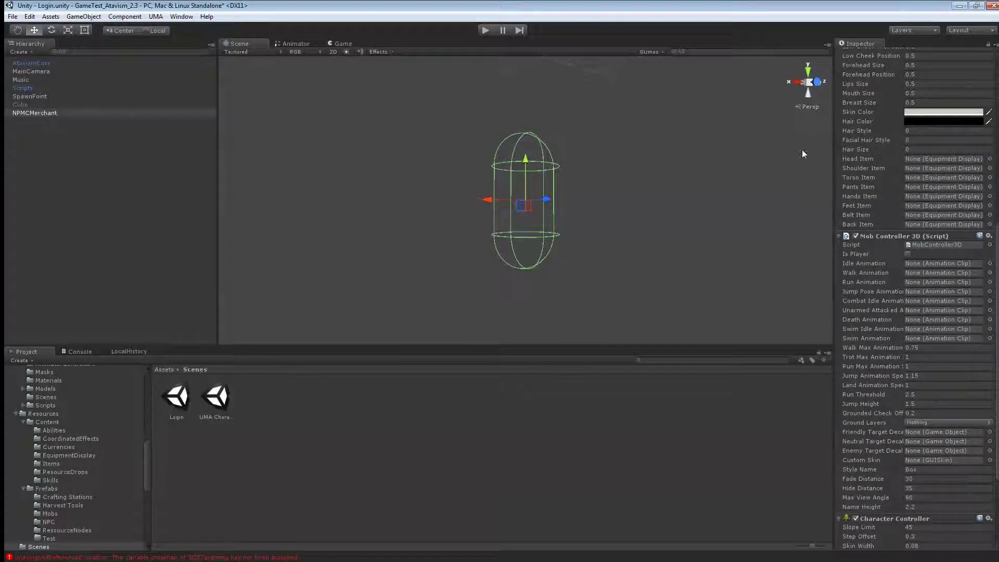
pyautogui.scroll(10, 947, 154)
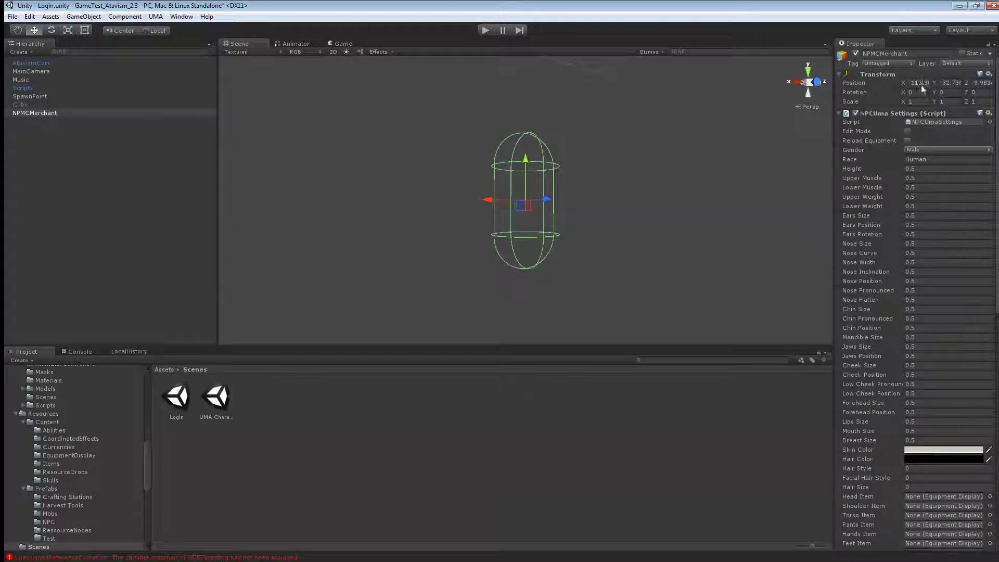
pyautogui.click(920, 83)
pyautogui.write('0')
pyautogui.press('Tab')
pyautogui.write('0')
pyautogui.press('Tab')
pyautogui.write('0')
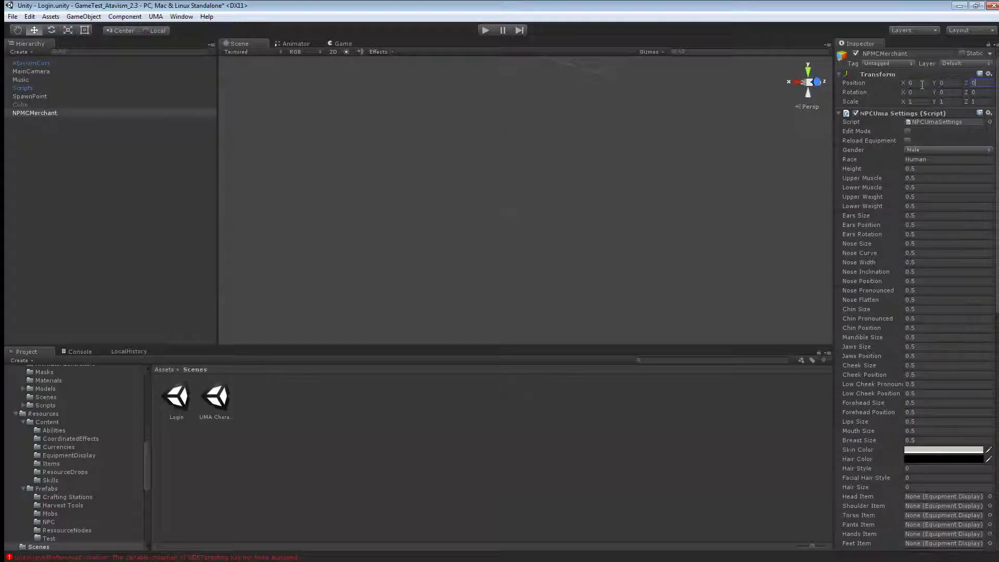
pyautogui.click(381, 225)
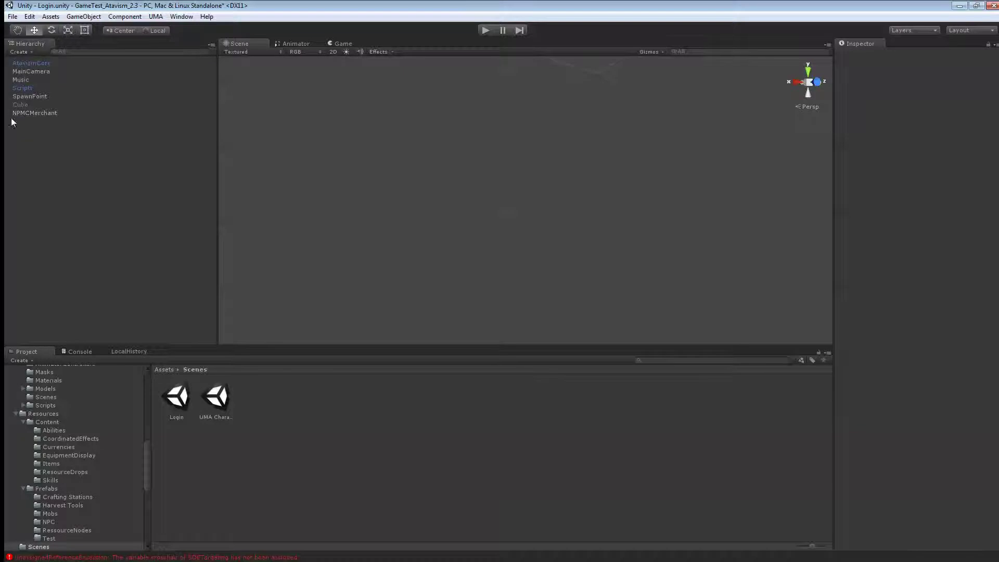
# Save NPMCMerchant as a prefab in the Resources/Prefabs/NPC folder and delete its instance from the scene.
pyautogui.click(26, 113)
pyautogui.scroll(-2, 101, 432)
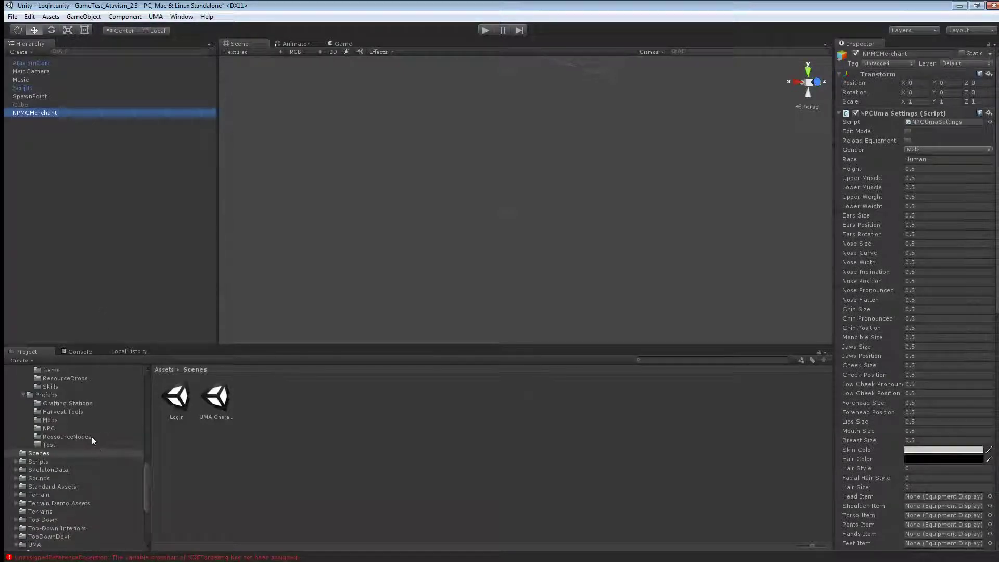
pyautogui.scroll(-2, 89, 431)
pyautogui.scroll(2, 88, 430)
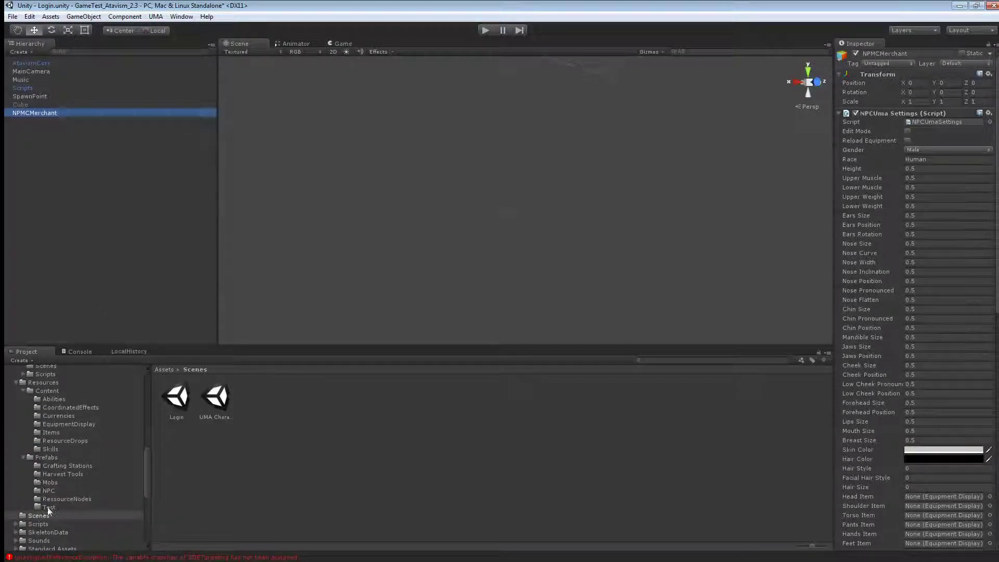
pyautogui.click(42, 491)
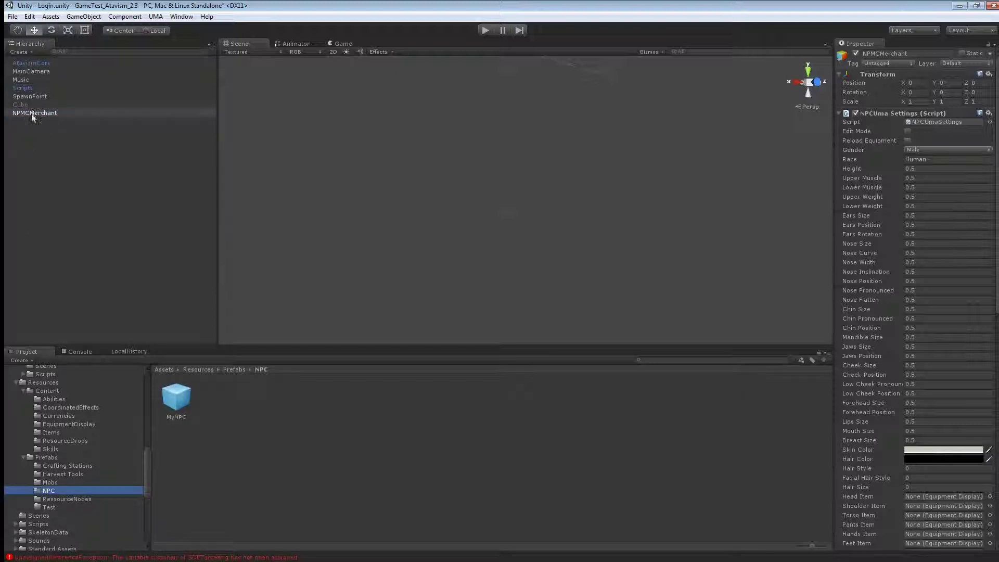
pyautogui.moveTo(32, 113); pyautogui.dragTo(247, 395)
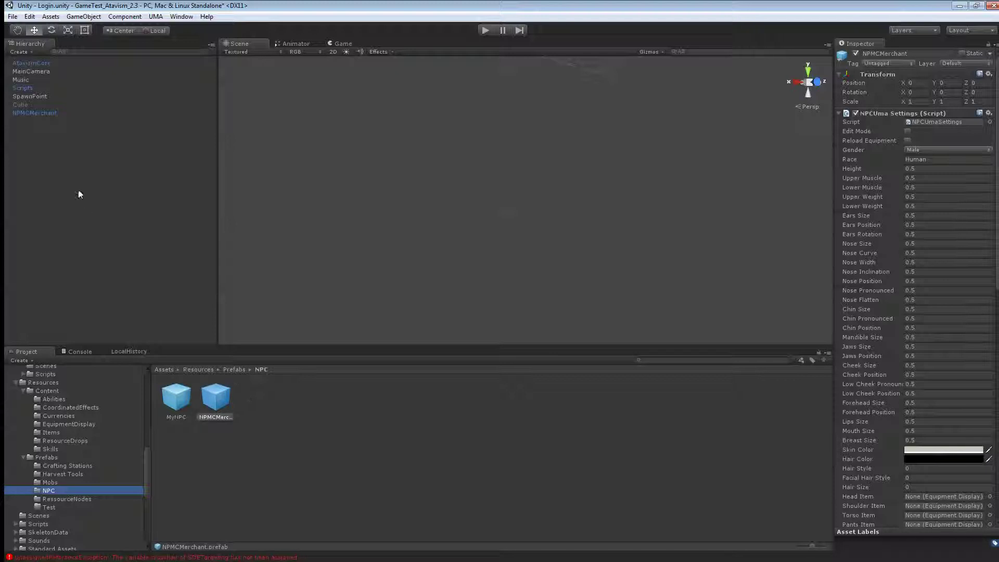
pyautogui.click(36, 113)
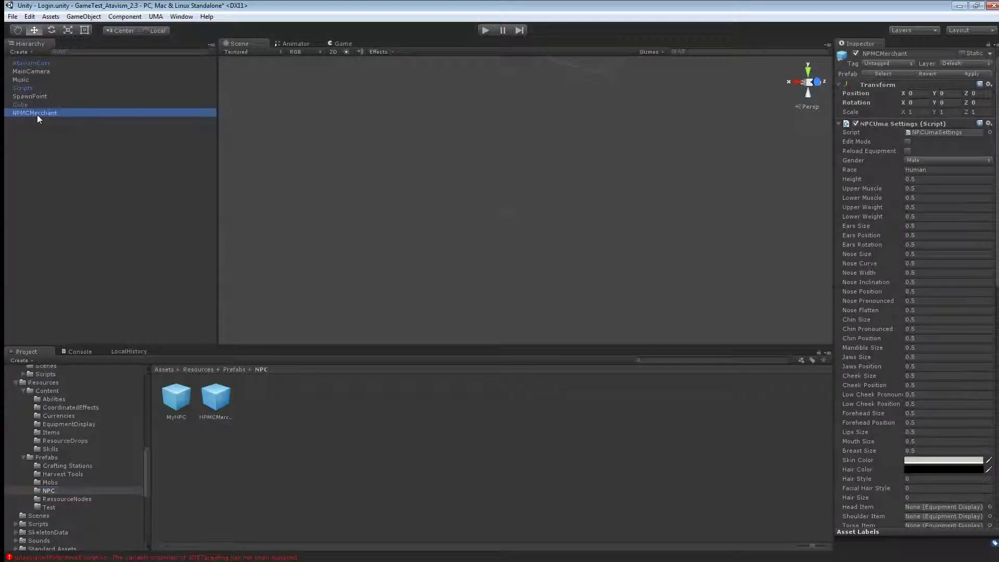
pyautogui.press('Delete')
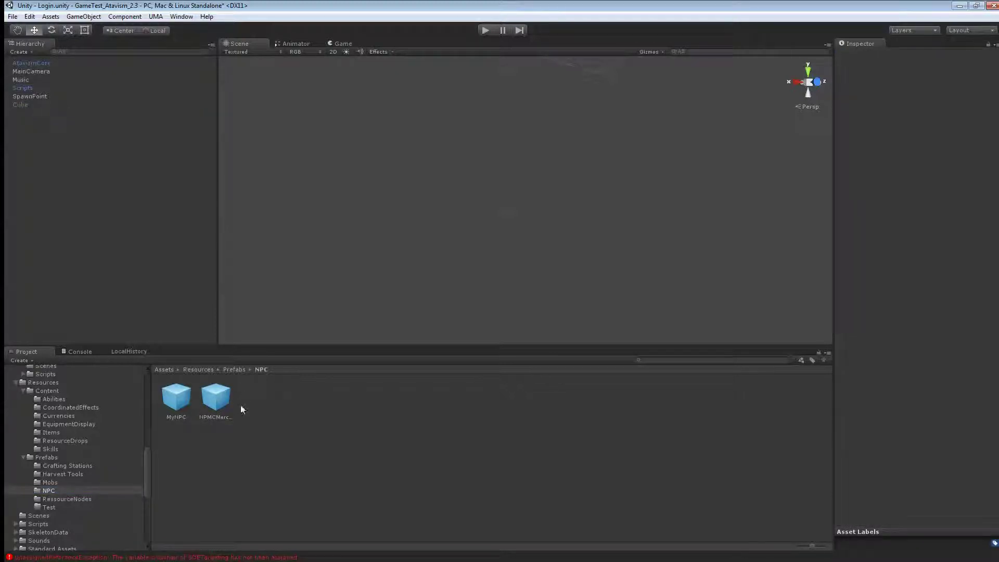
# Assign the Medieval Boots equipment display to the Feet Item of the NPMCMerchant prefab.
pyautogui.click(217, 399)
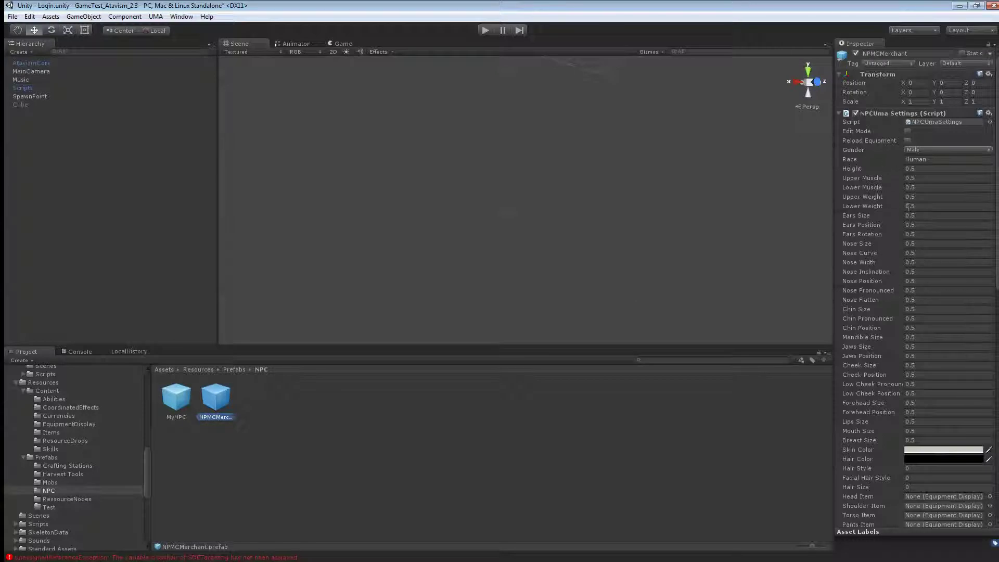
pyautogui.scroll(-10, 908, 206)
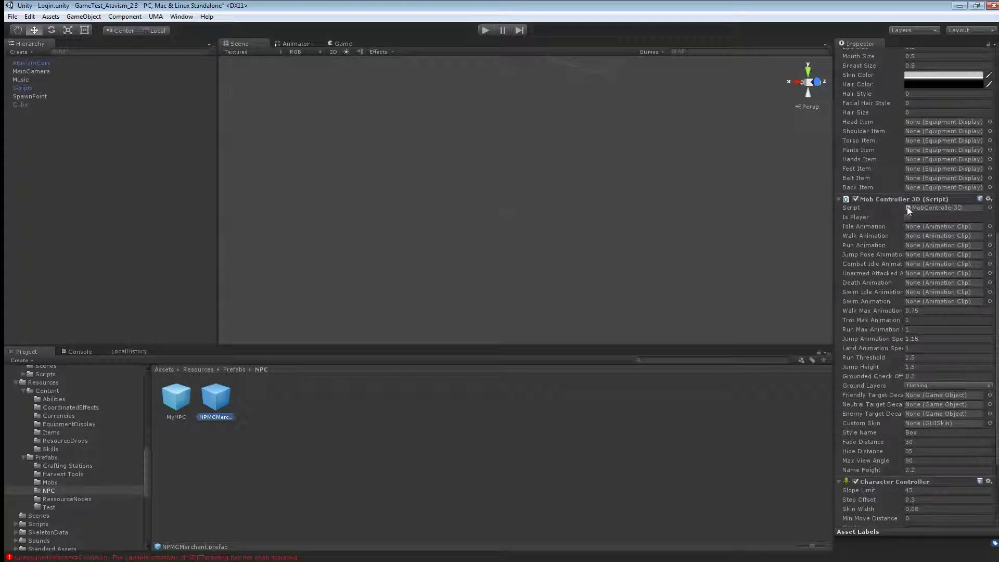
pyautogui.scroll(-3, 906, 207)
pyautogui.scroll(4, 907, 207)
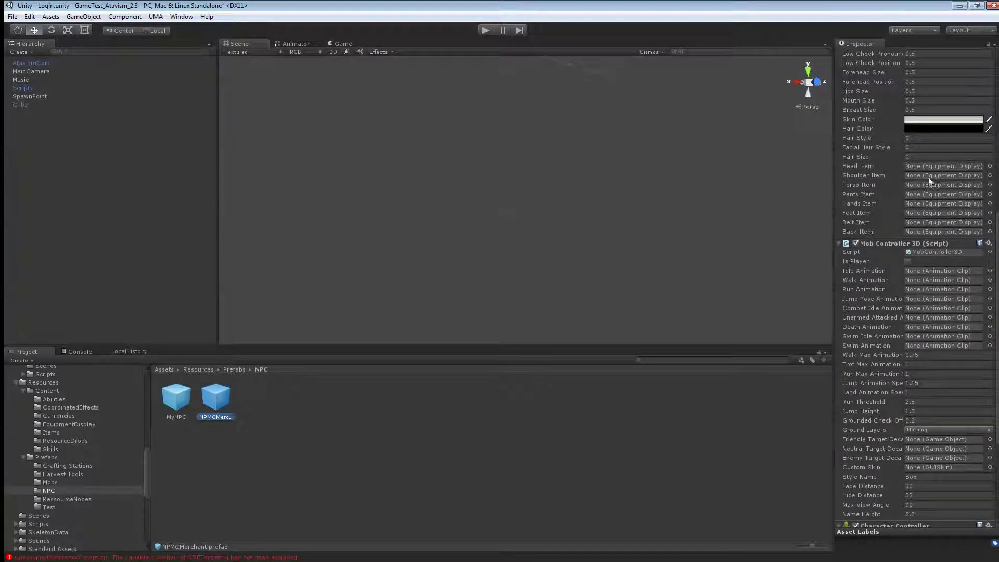
pyautogui.click(50, 433)
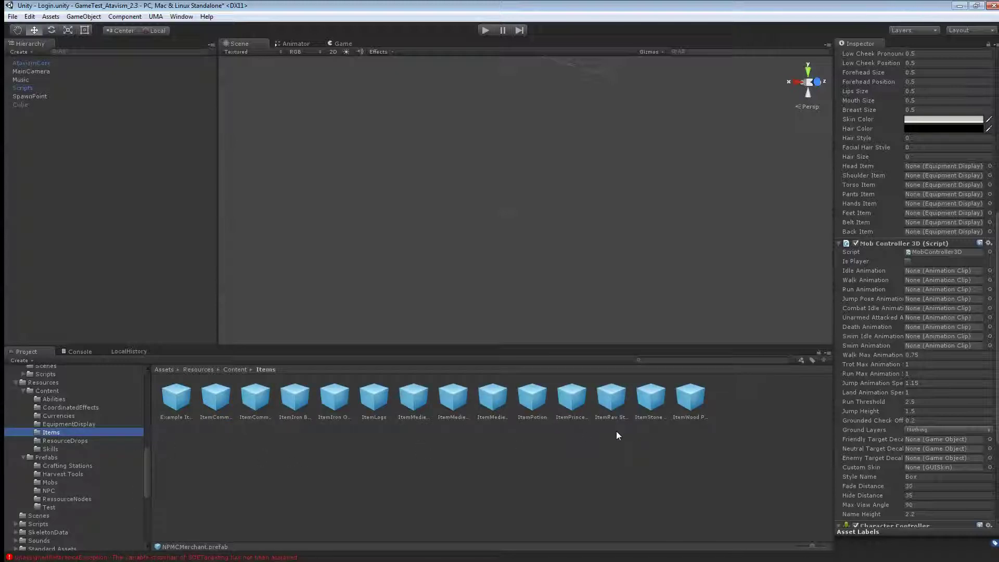
pyautogui.click(69, 425)
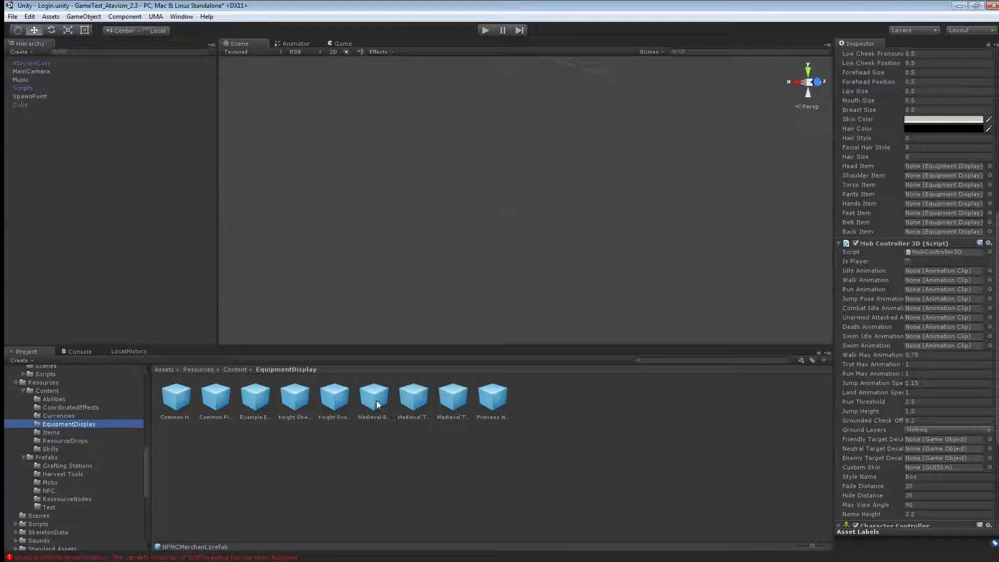
pyautogui.moveTo(377, 403); pyautogui.dragTo(925, 213)
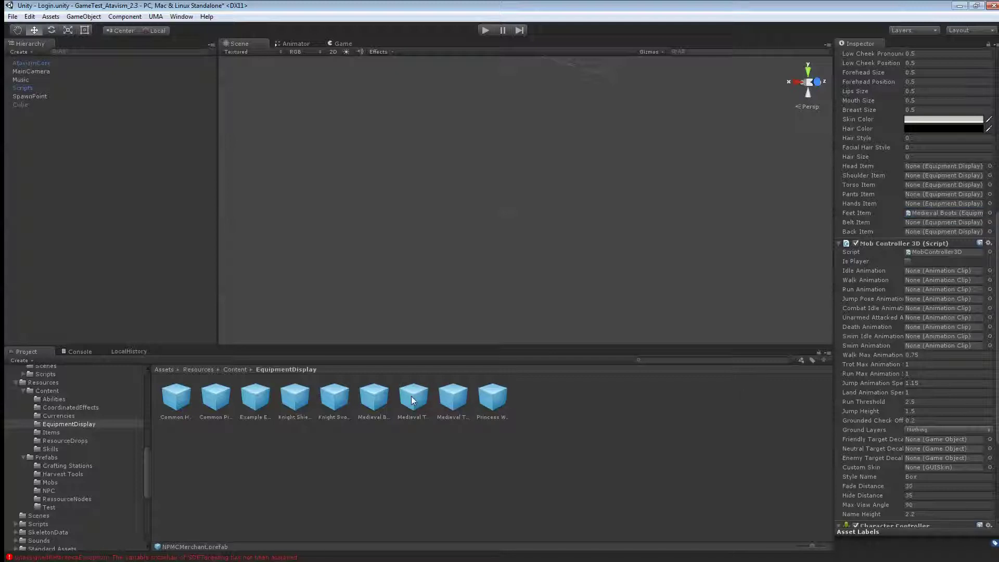
# Assign Medieval Torso to the prefab's Torso Item and Medieval Trouser to its Pants Item.
pyautogui.moveTo(413, 395); pyautogui.dragTo(916, 183)
pyautogui.click(453, 405)
pyautogui.moveTo(454, 405); pyautogui.dragTo(917, 196)
# Start a new mob named NPC Merchant in the Atavism Online editor, using the NPMCMerchant prefab as its game object.
pyautogui.click(181, 17)
pyautogui.click(207, 83)
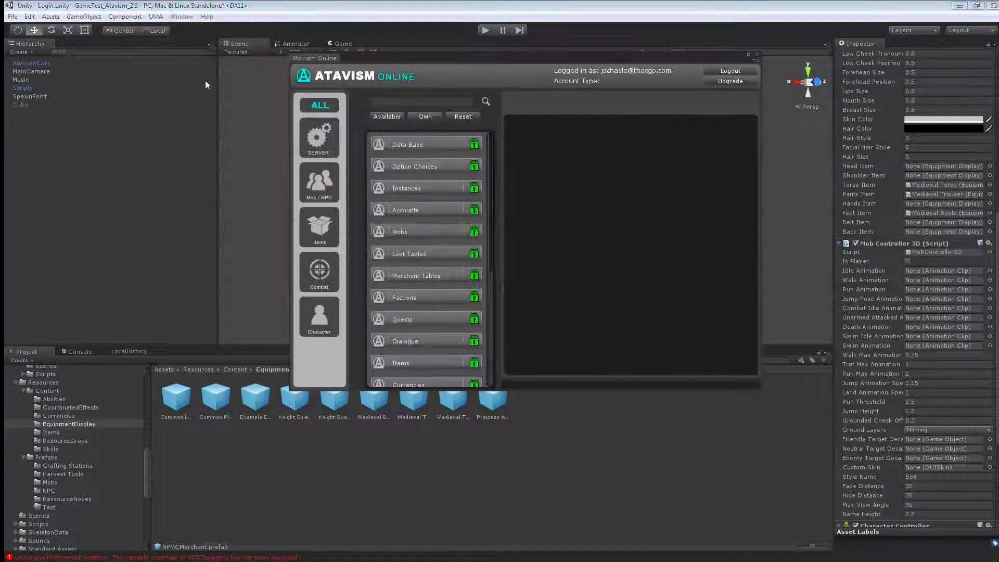
pyautogui.click(322, 180)
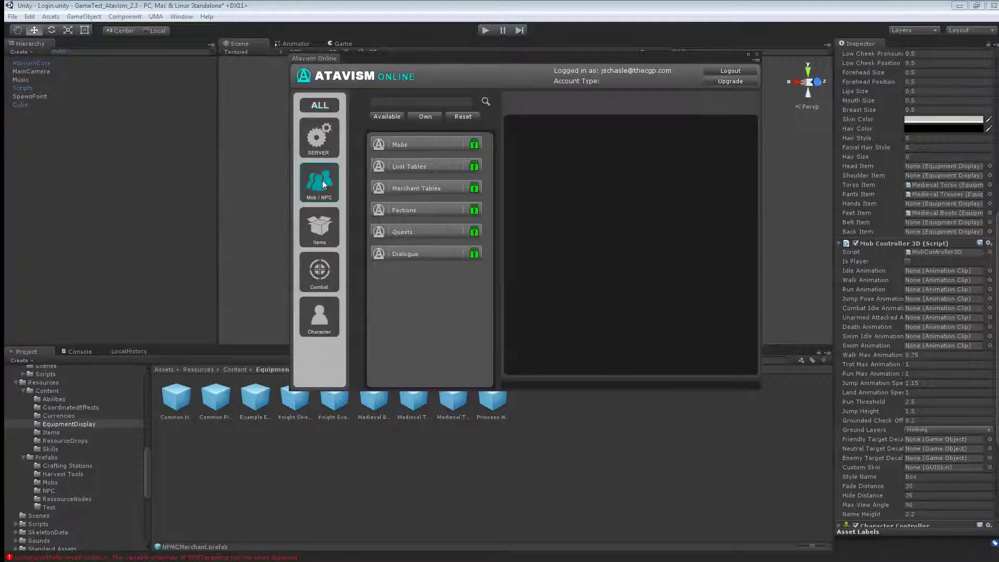
pyautogui.click(397, 145)
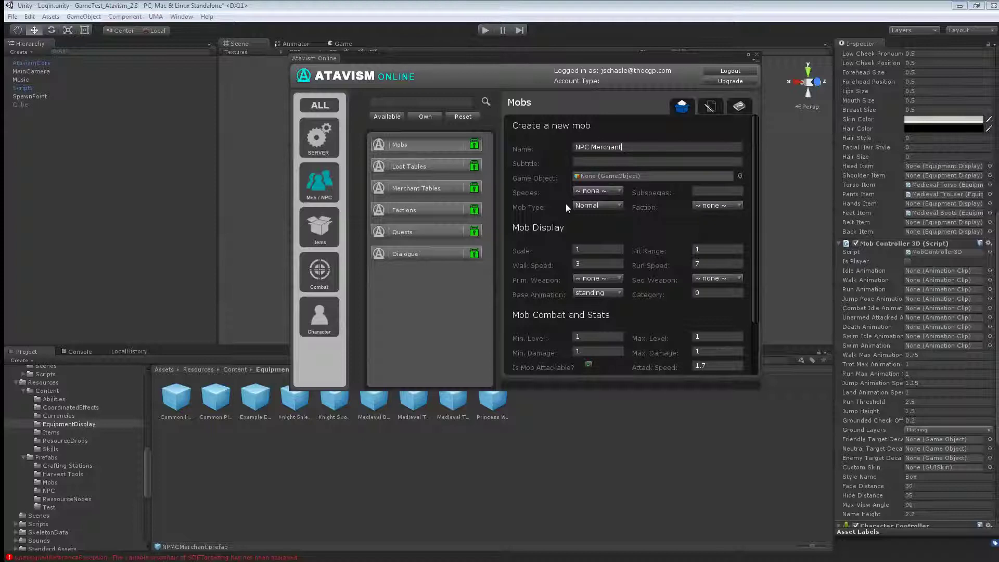
pyautogui.click(57, 491)
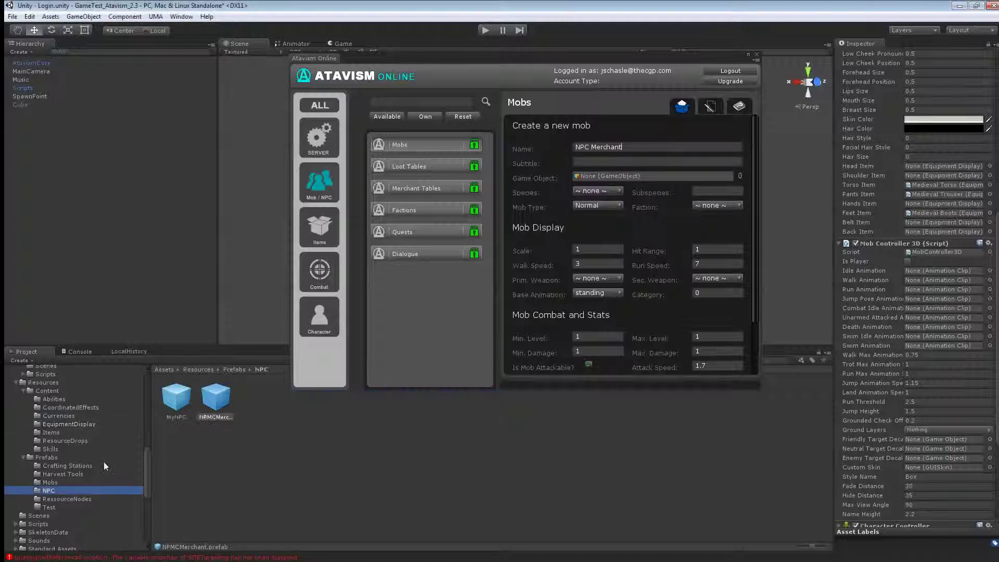
pyautogui.click(215, 403)
pyautogui.moveTo(215, 402); pyautogui.dragTo(609, 186)
# Set the new mob's species to Humanoid and its faction to 3:Friendly.
pyautogui.click(598, 191)
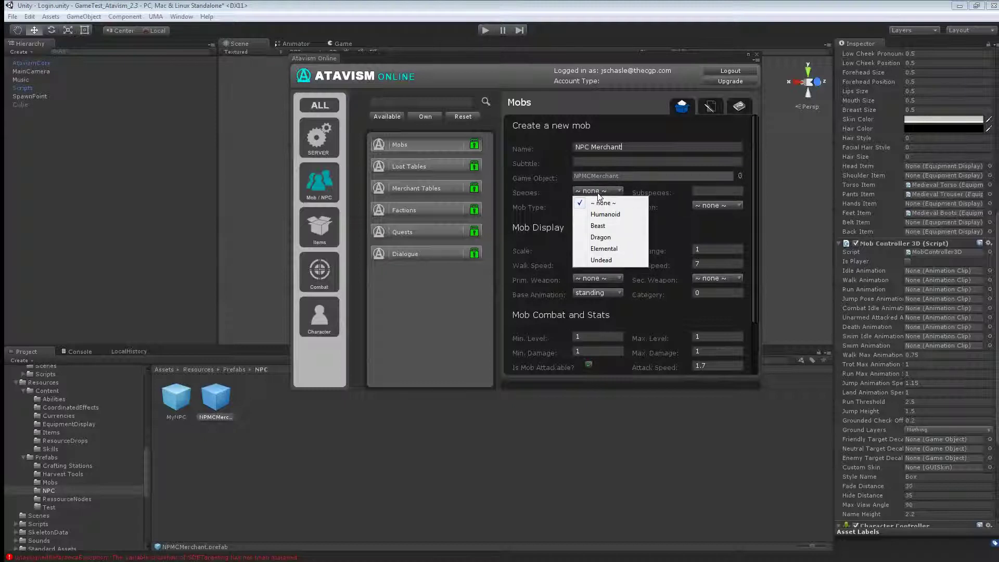
pyautogui.click(605, 214)
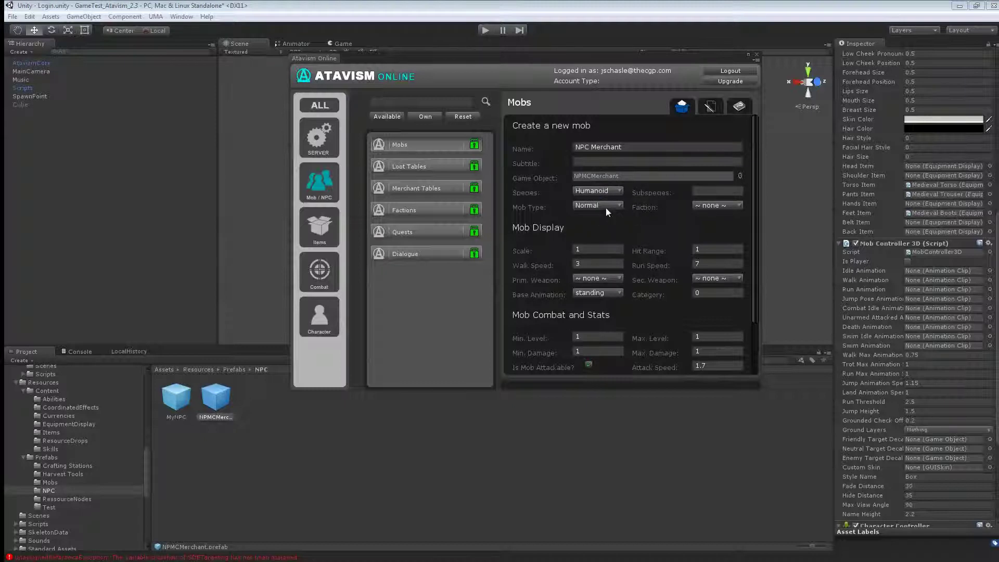
pyautogui.click(716, 206)
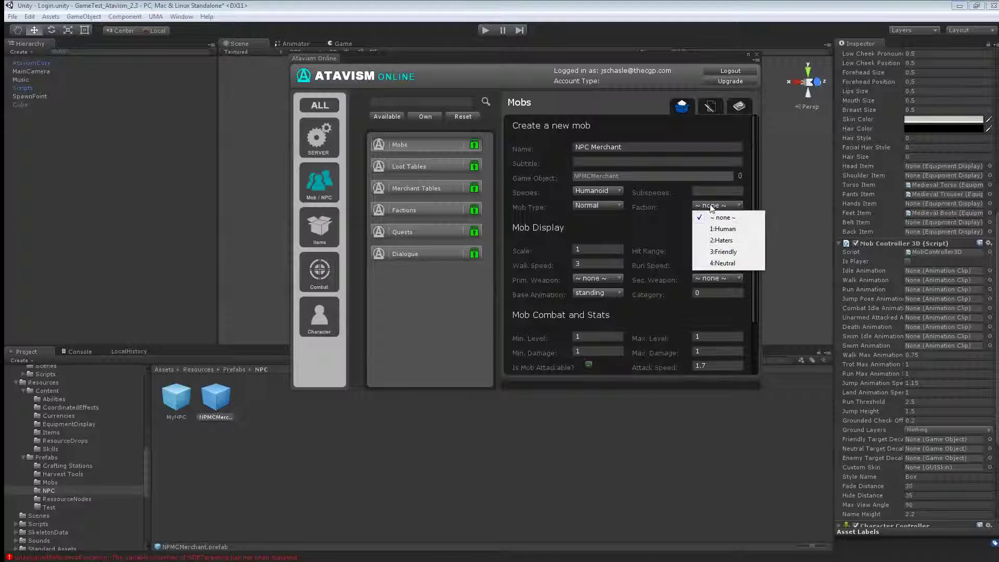
pyautogui.click(722, 253)
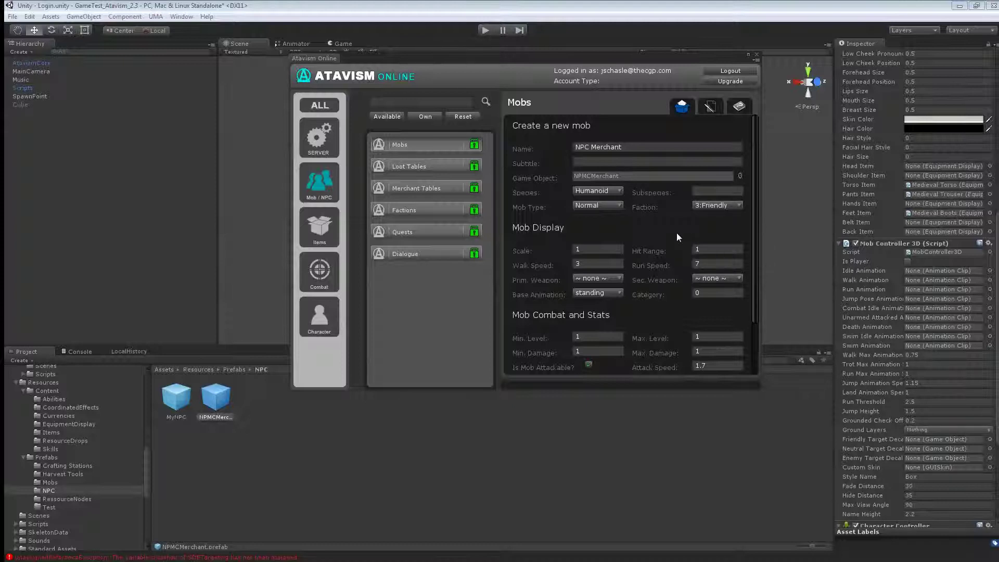
pyautogui.scroll(-5, 676, 234)
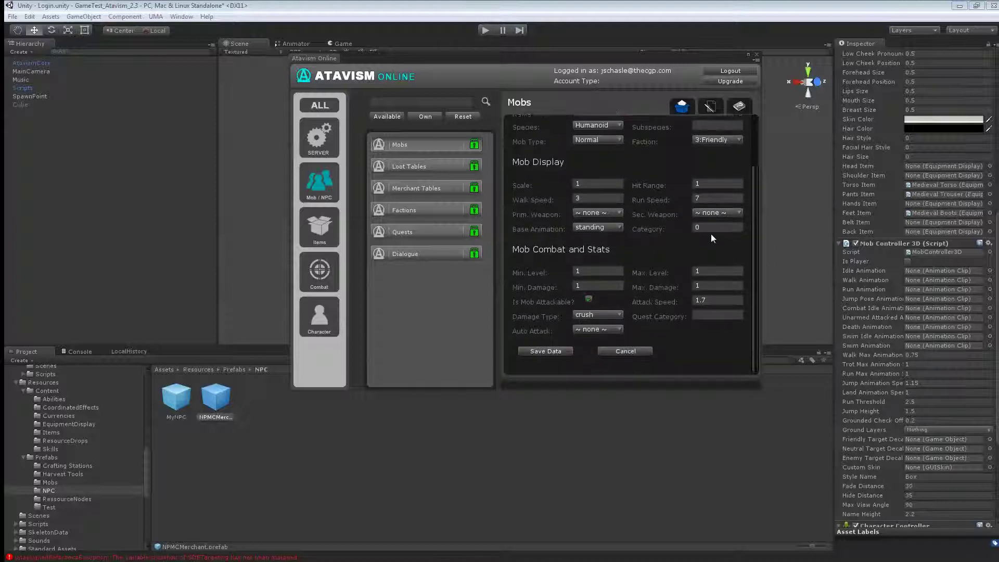
# Set the NPMCMerchant prefab's layer to targetable and save the new mob's data.
pyautogui.scroll(10, 953, 279)
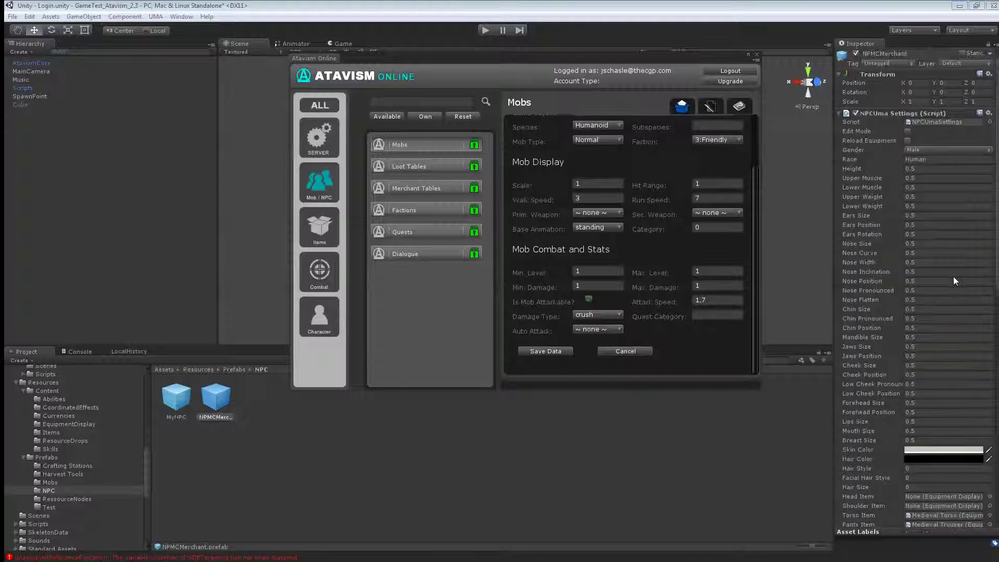
pyautogui.click(963, 64)
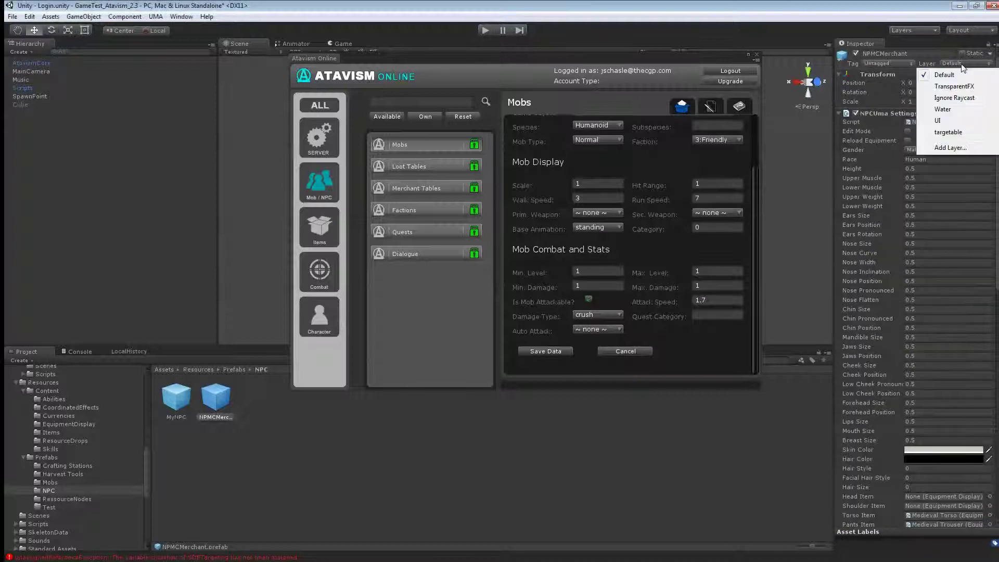
pyautogui.click(948, 133)
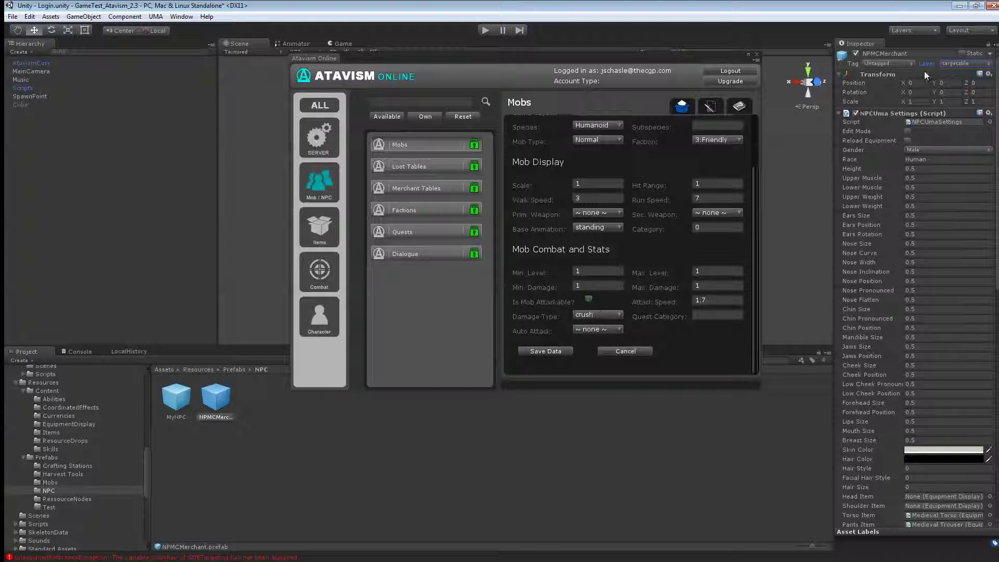
pyautogui.click(548, 353)
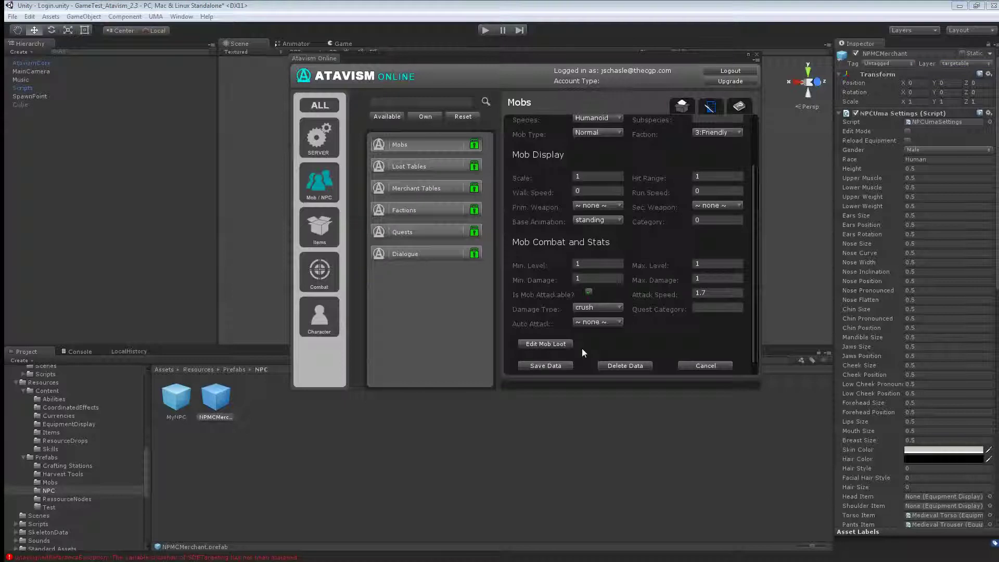
# Start a merchant table named Merchant Common Item Table with 11:Medieval Torso as first item, count 1 and refresh time 60.
pyautogui.click(426, 189)
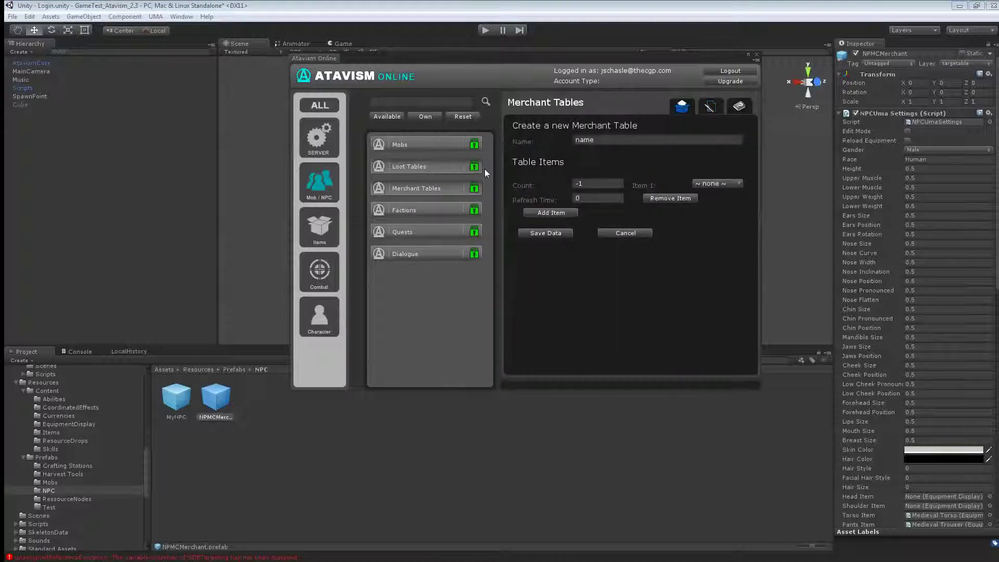
pyautogui.click(607, 141)
pyautogui.write('Merchant Common Item Table')
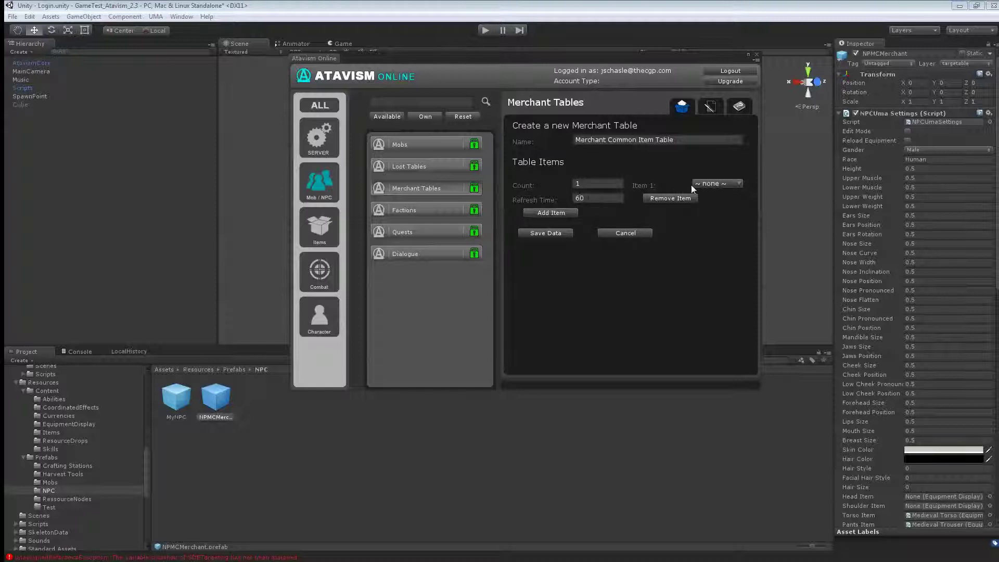
pyautogui.click(705, 185)
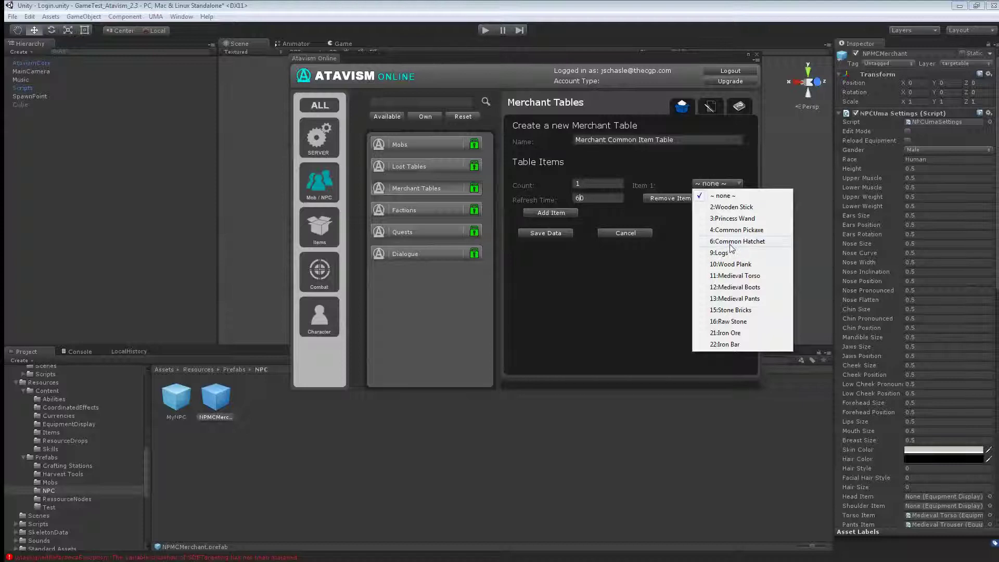
pyautogui.click(733, 277)
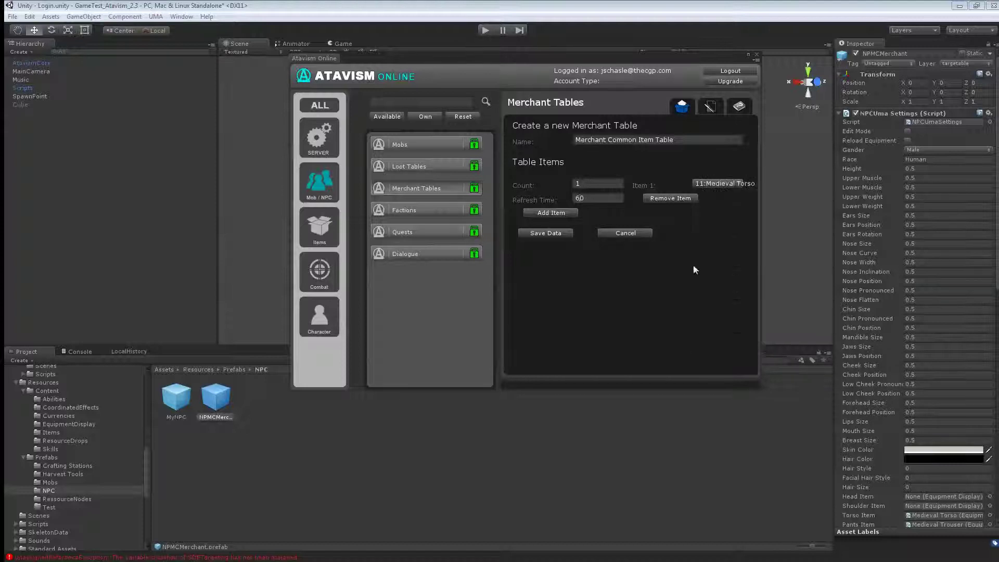
# Add 12:Medieval Boots with a count of 1 as the merchant table's second item.
pyautogui.click(551, 213)
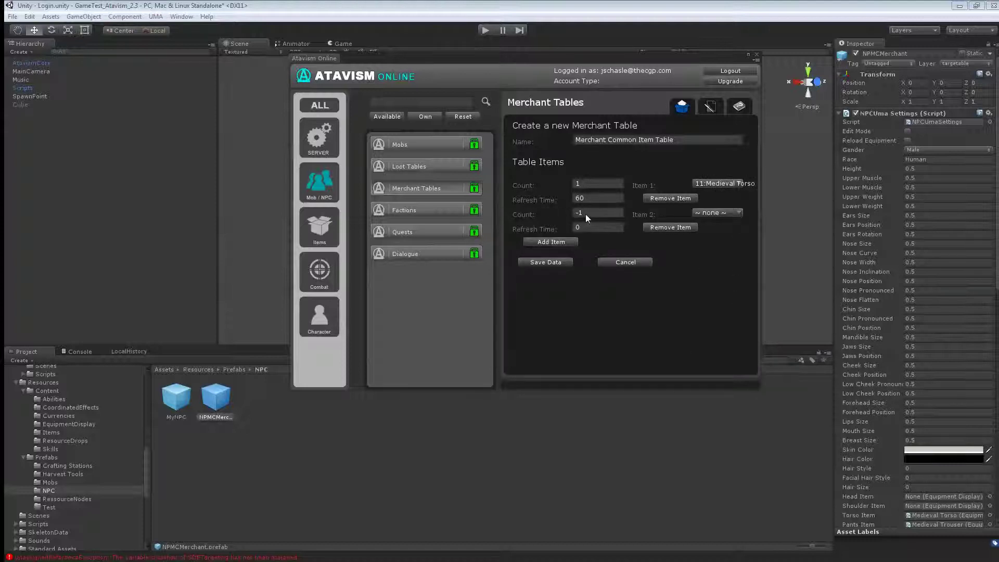
pyautogui.click(721, 215)
pyautogui.click(721, 314)
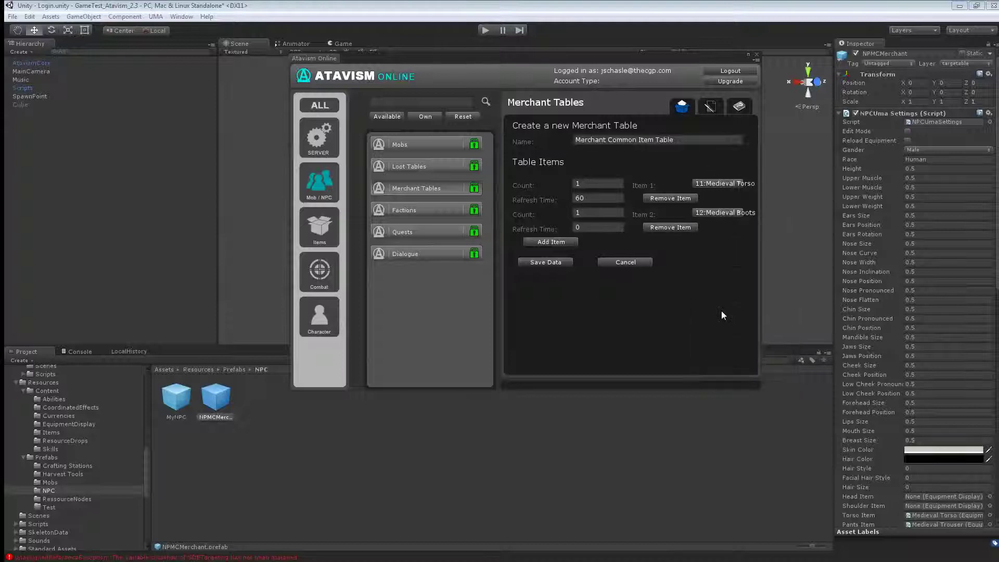
# Add 13:Medieval Pants with a count of 1 as the third item and save the merchant table.
pyautogui.click(552, 244)
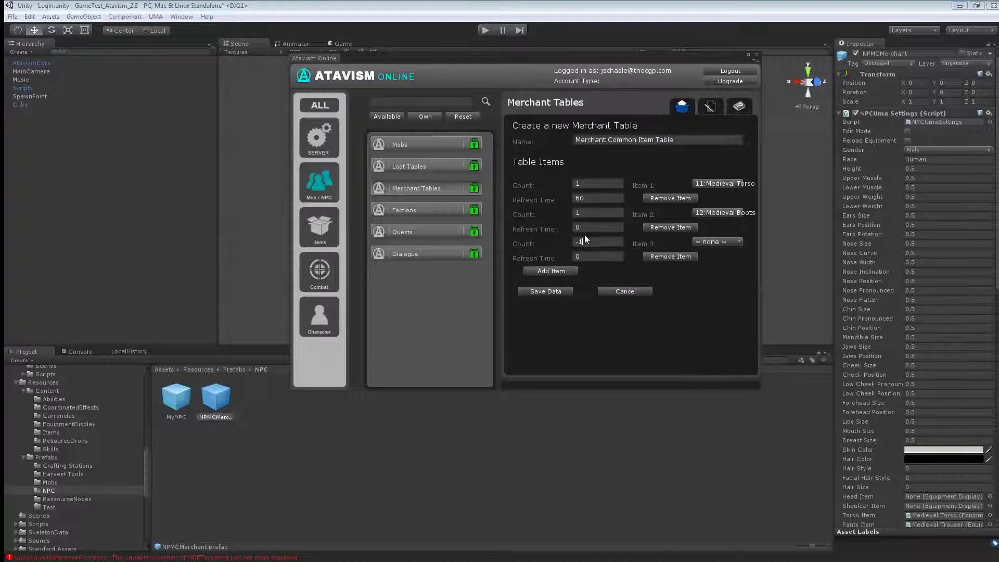
pyautogui.click(717, 242)
pyautogui.click(734, 357)
pyautogui.click(551, 295)
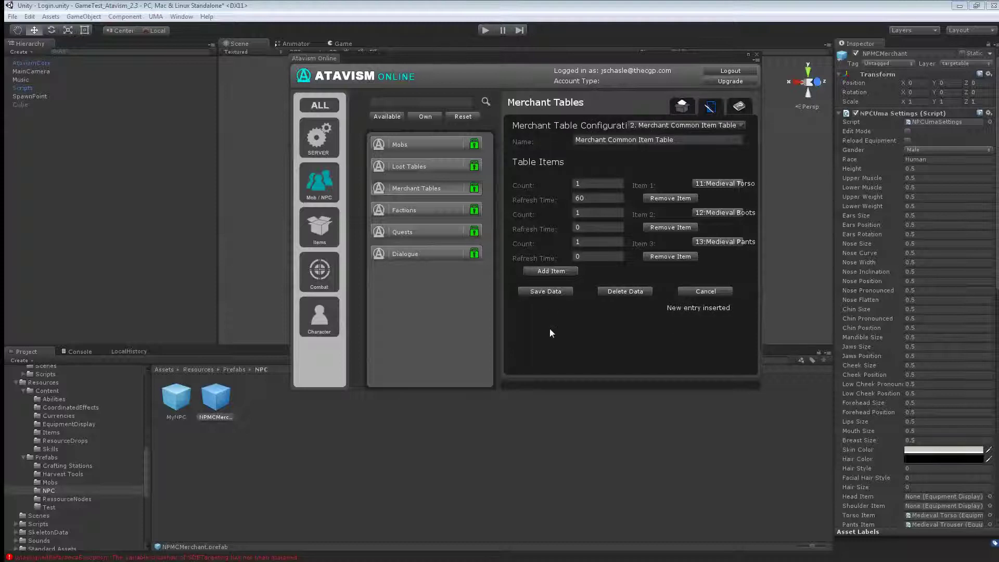
# Close the Atavism Online editor, then save the Login scene and clear the selection.
pyautogui.click(756, 55)
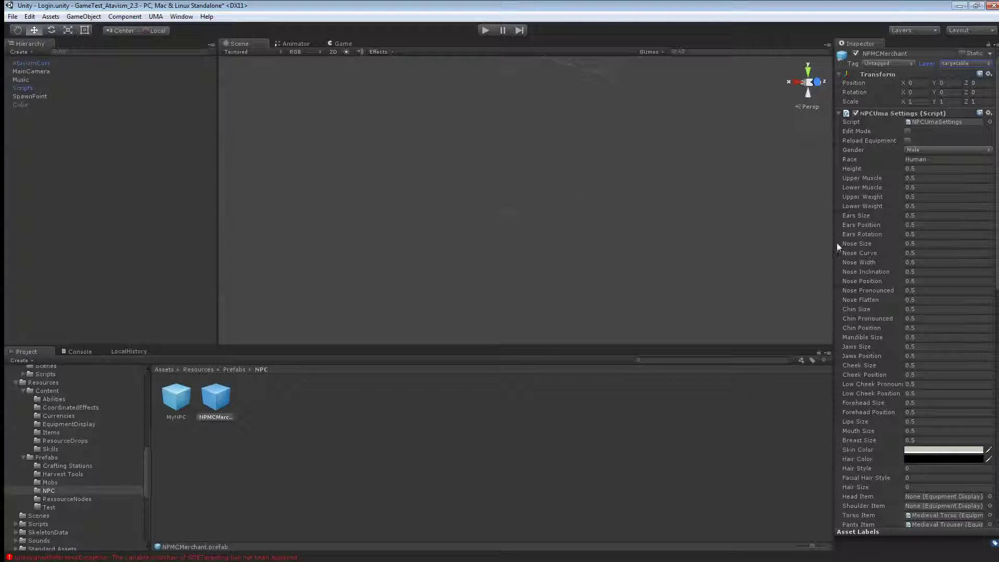
pyautogui.hotkey('ctrl', 's')
pyautogui.click(466, 94)
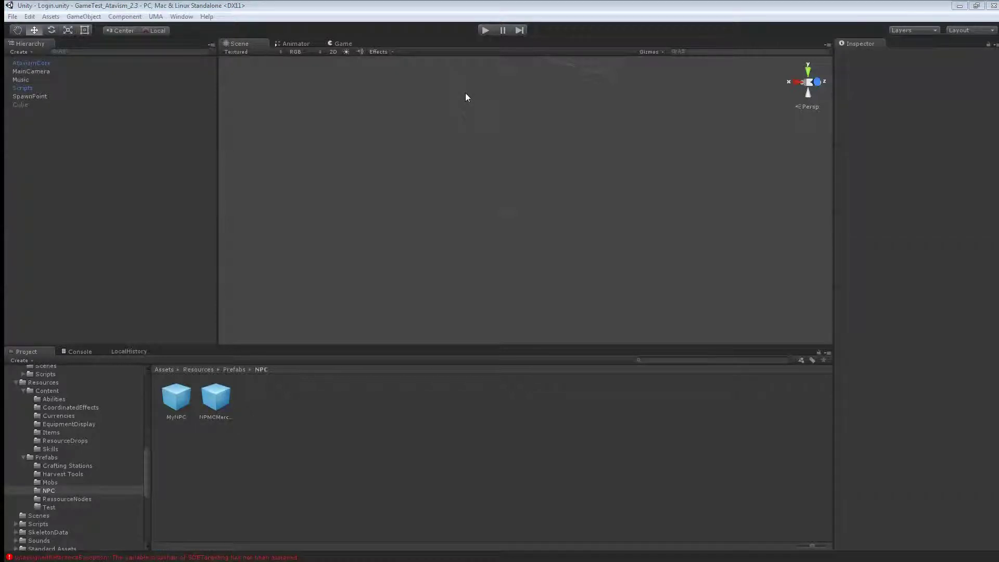
# Run the game in the editor and log in with the account's username and password.
pyautogui.click(486, 30)
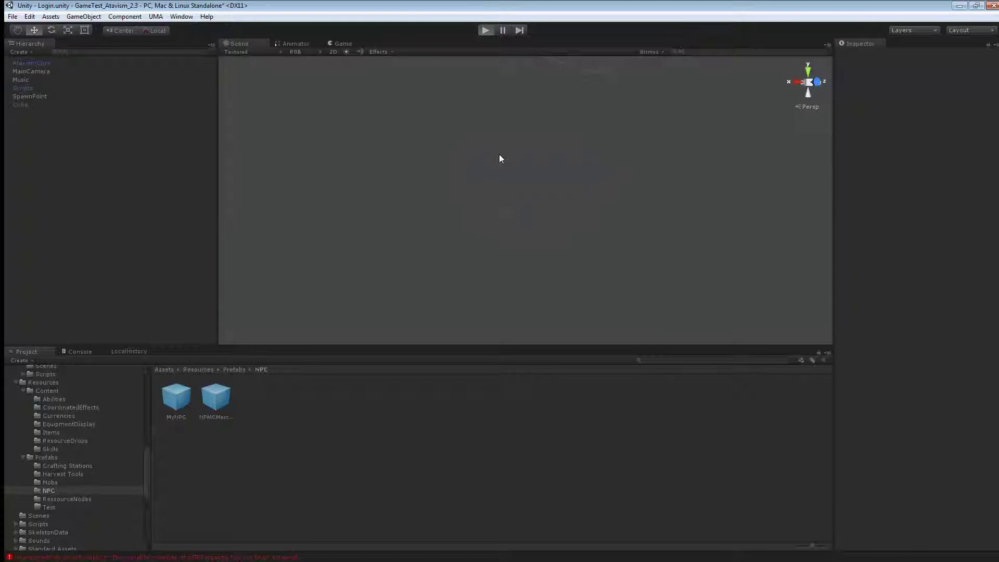
pyautogui.click(506, 191)
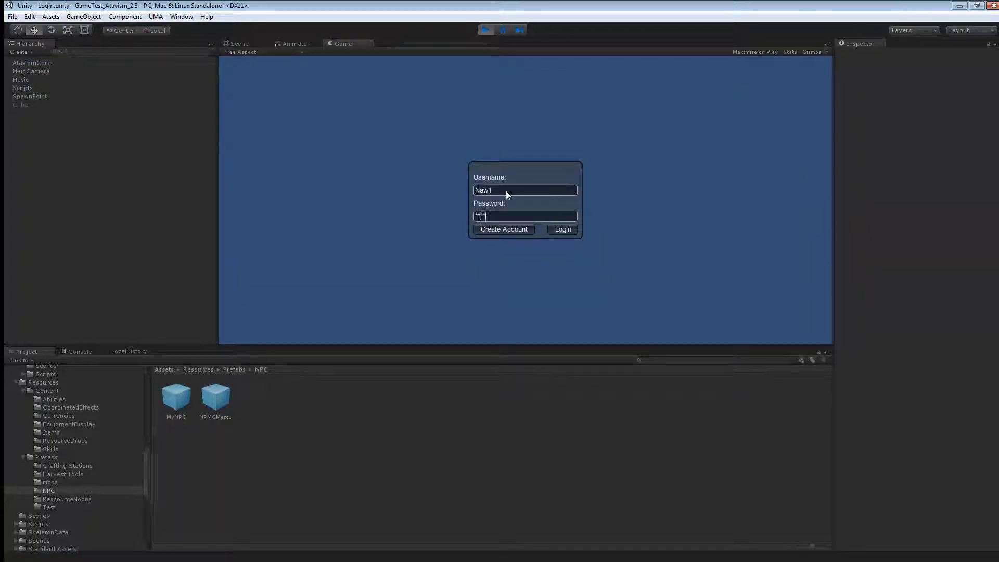
pyautogui.click(571, 230)
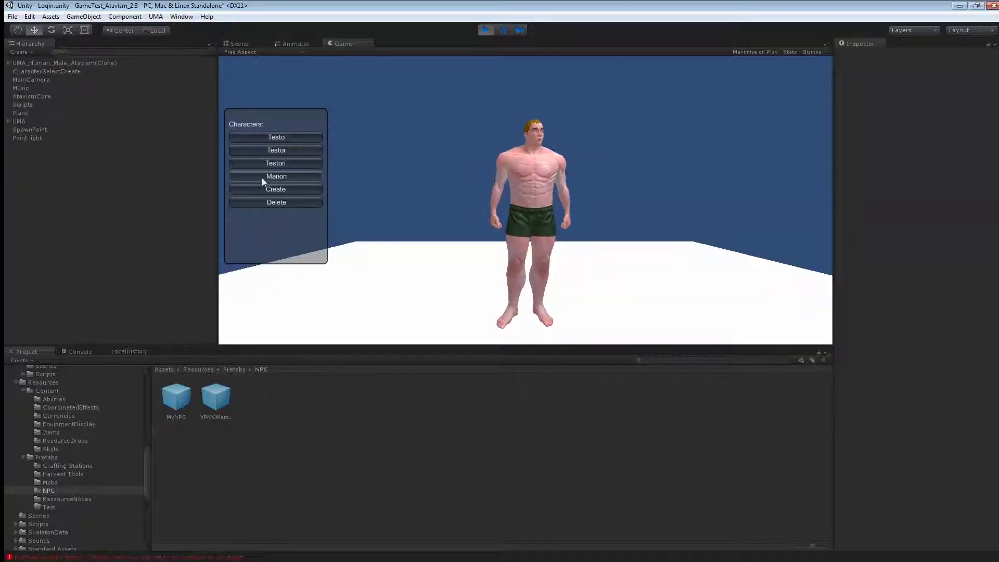
# Enter the game world with the fourth listed character and walk it under the canopy on the stone platform.
pyautogui.click(261, 177)
pyautogui.click(502, 329)
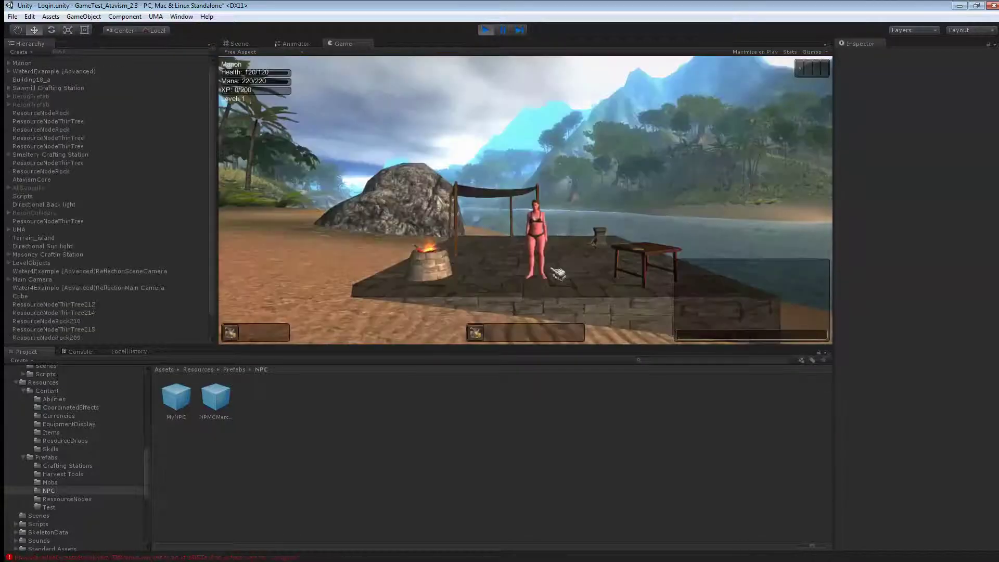
pyautogui.press('w')
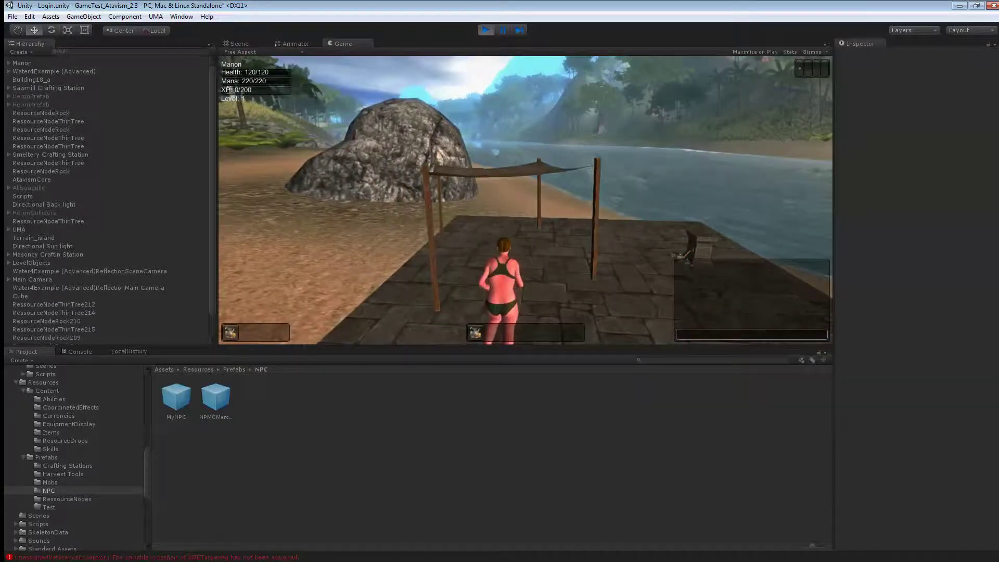
pyautogui.press('d')
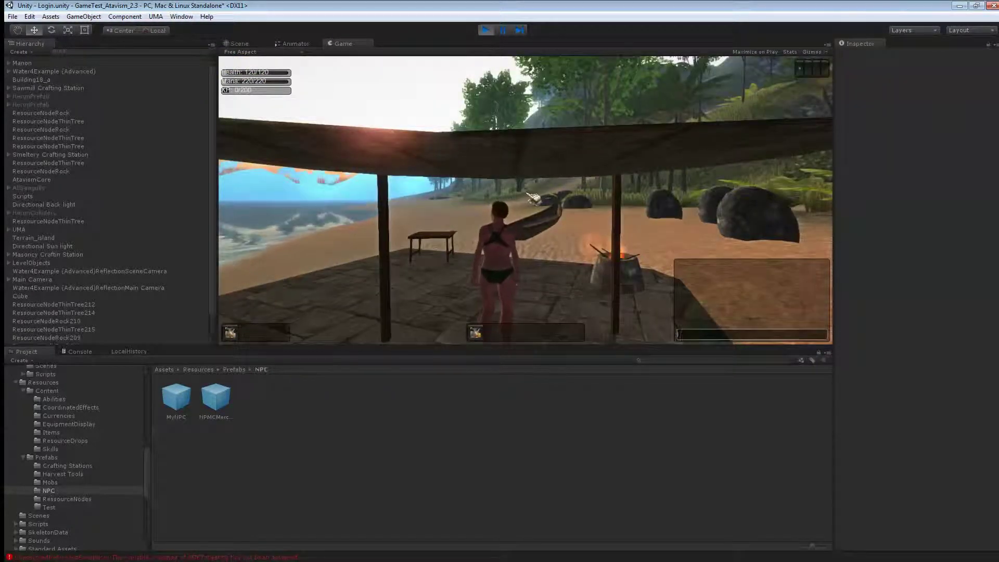
# Issue the /spawner chat command, enter build mode and start a new mob spawn.
pyautogui.press('Return')
pyautogui.write('/spawner')
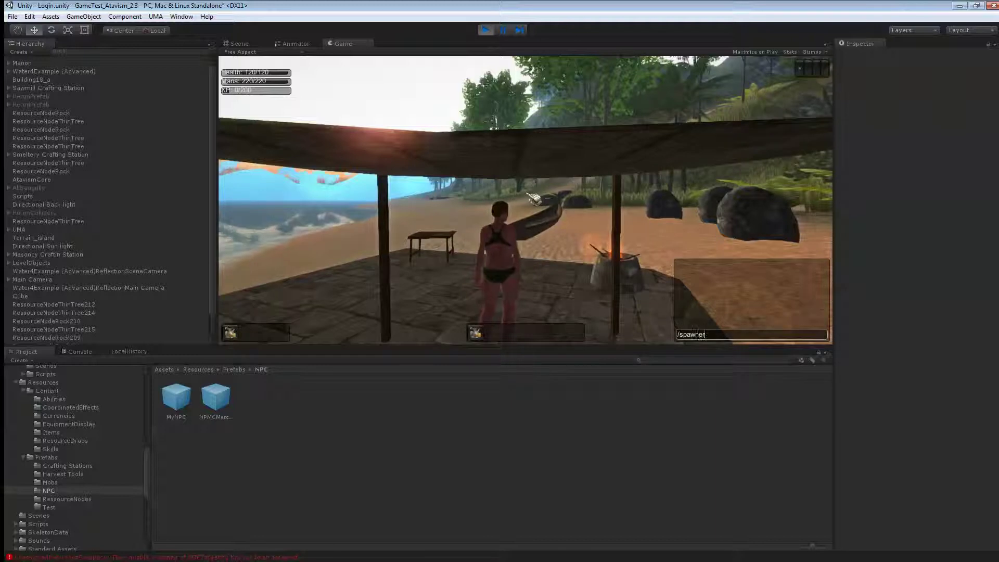
pyautogui.press('Return')
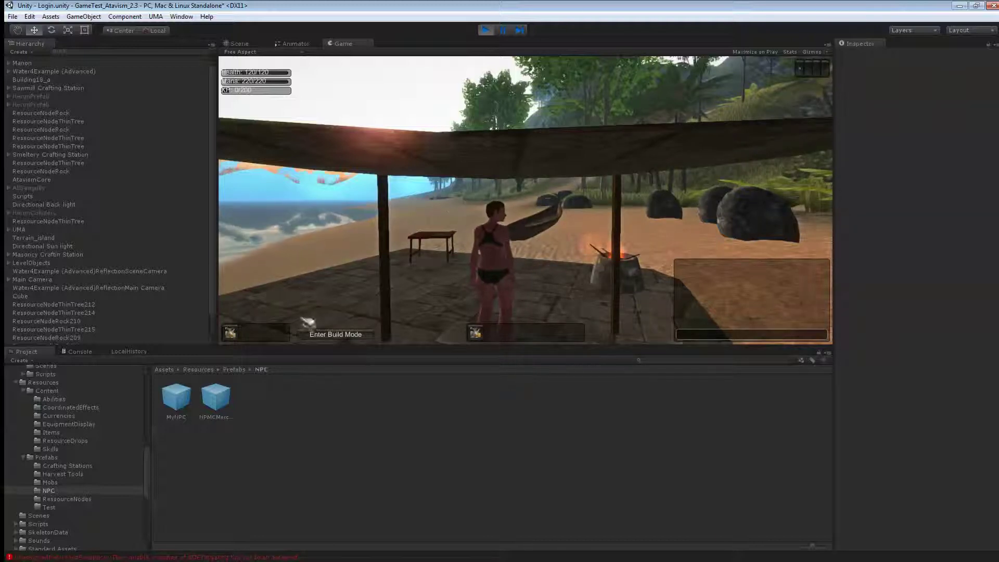
pyautogui.click(322, 327)
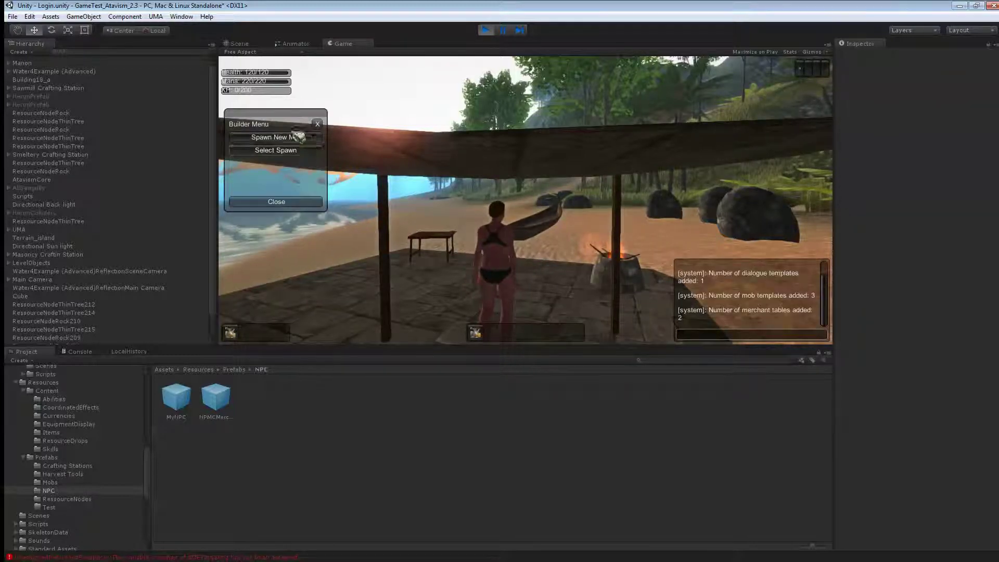
pyautogui.click(295, 150)
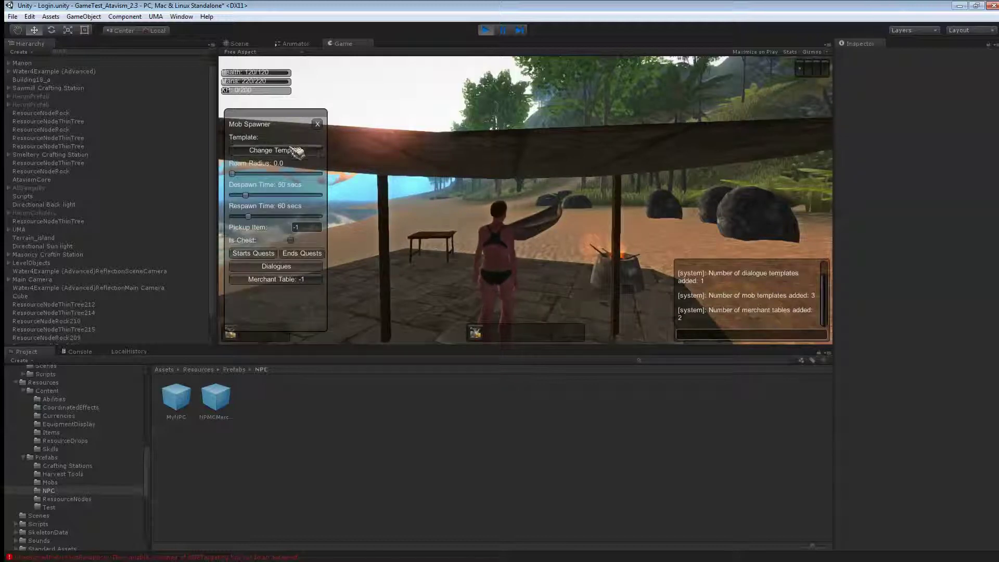
# Assign the NPC Merchant mob template and merchant table 2, Merchant Common Items, to the new spawn.
pyautogui.click(297, 151)
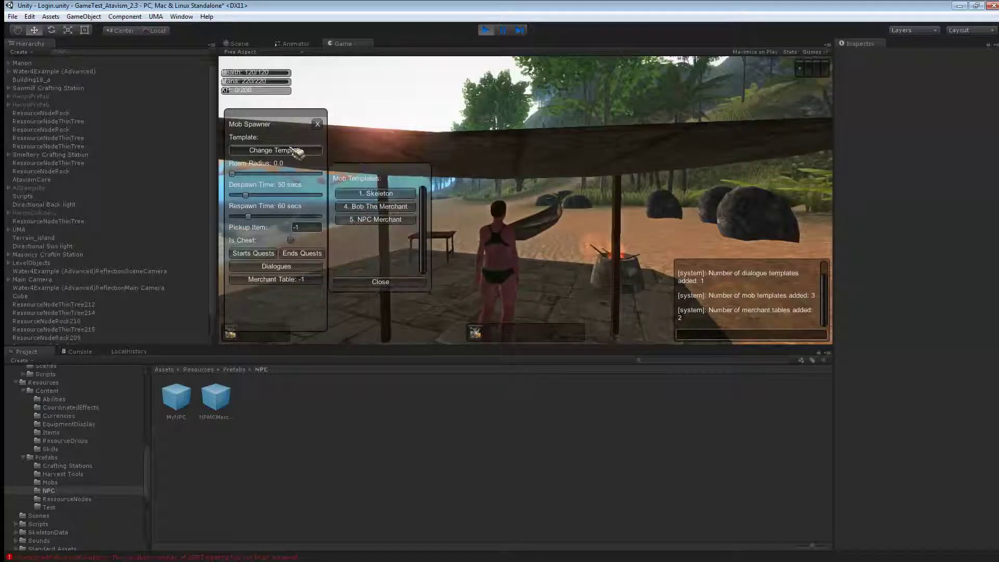
pyautogui.click(377, 219)
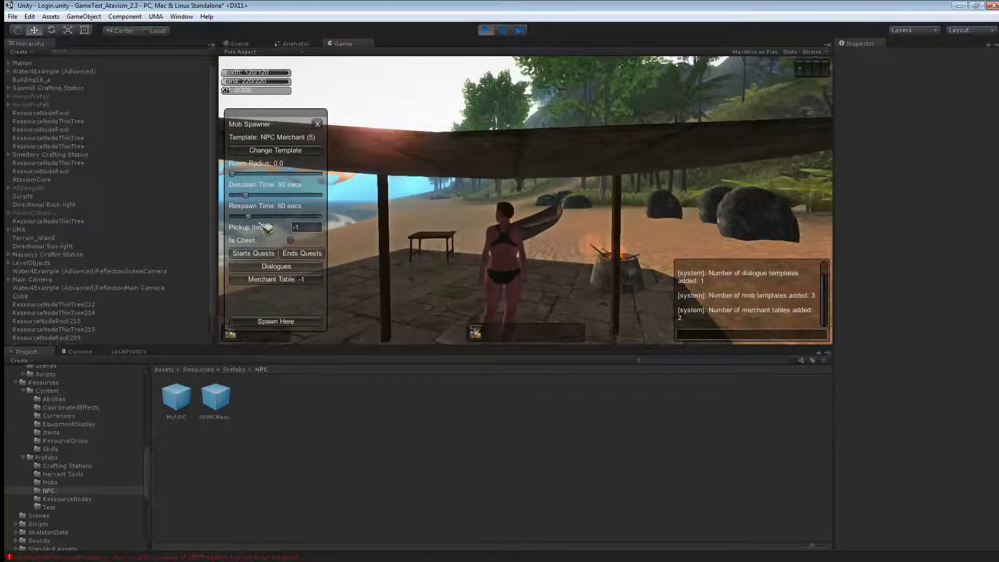
pyautogui.click(270, 280)
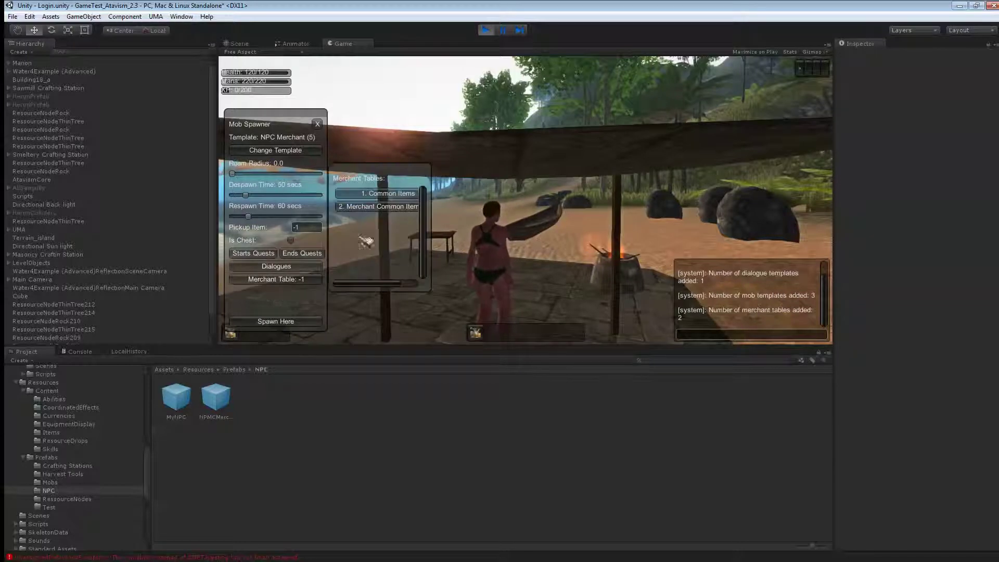
pyautogui.click(385, 207)
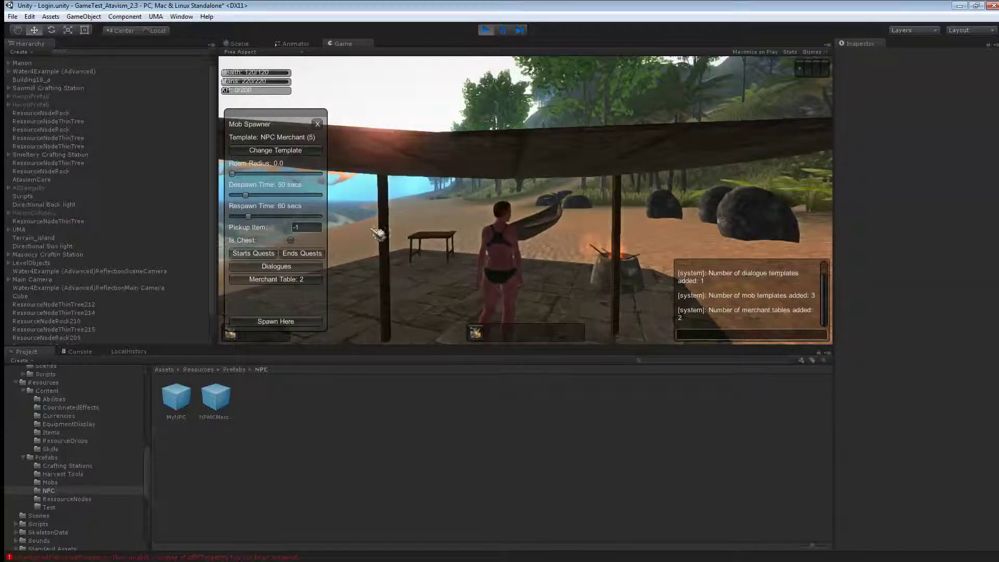
# Spawn the NPC Merchant at the character's position under the canopy and close the builder windows.
pyautogui.click(299, 321)
pyautogui.moveTo(334, 311); pyautogui.dragTo(331, 165, button='right')
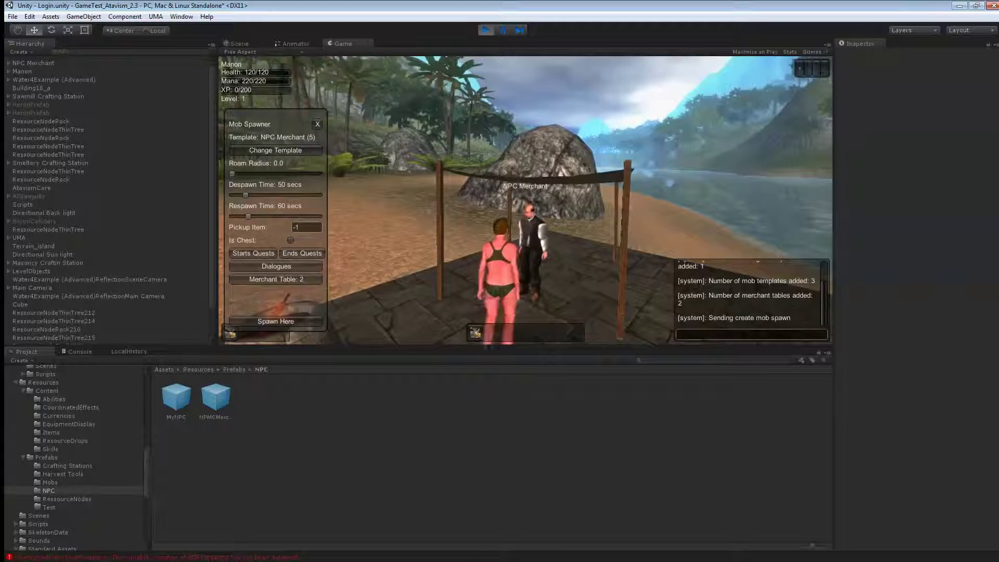
pyautogui.click(318, 126)
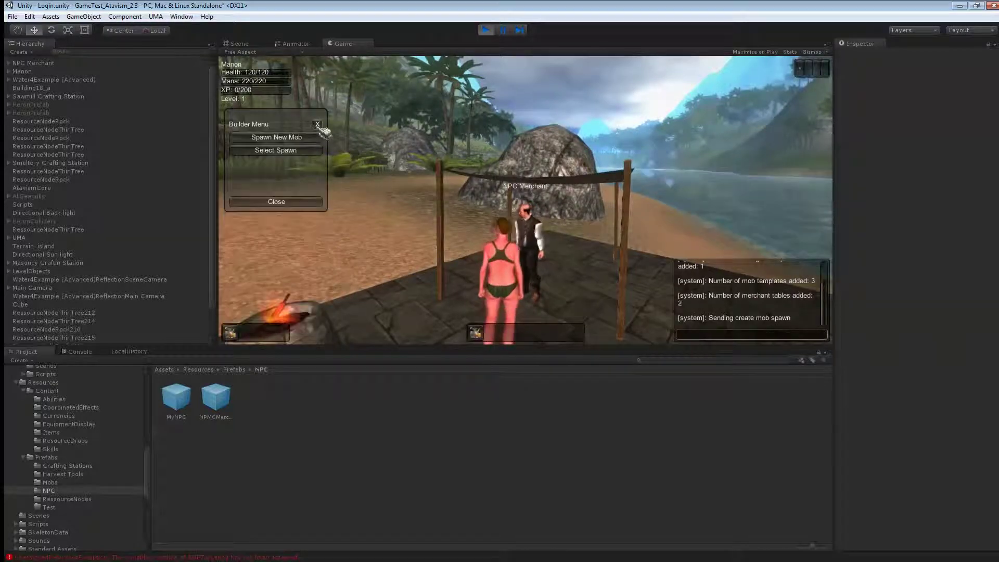
pyautogui.click(319, 127)
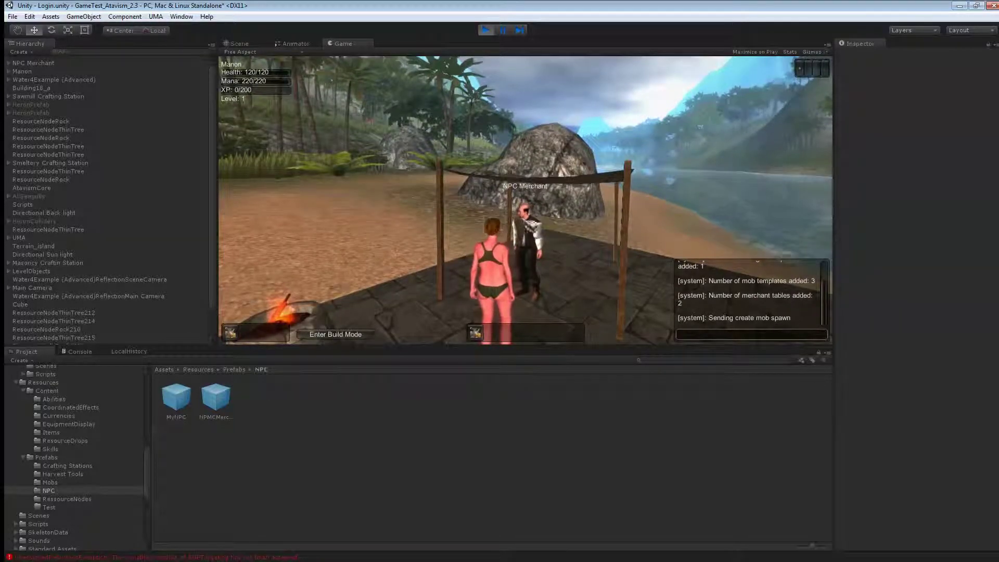
# Open trade with the NPC Merchant and sell it the Princess Wand obtained with the /gi 3 chat command.
pyautogui.click(532, 243)
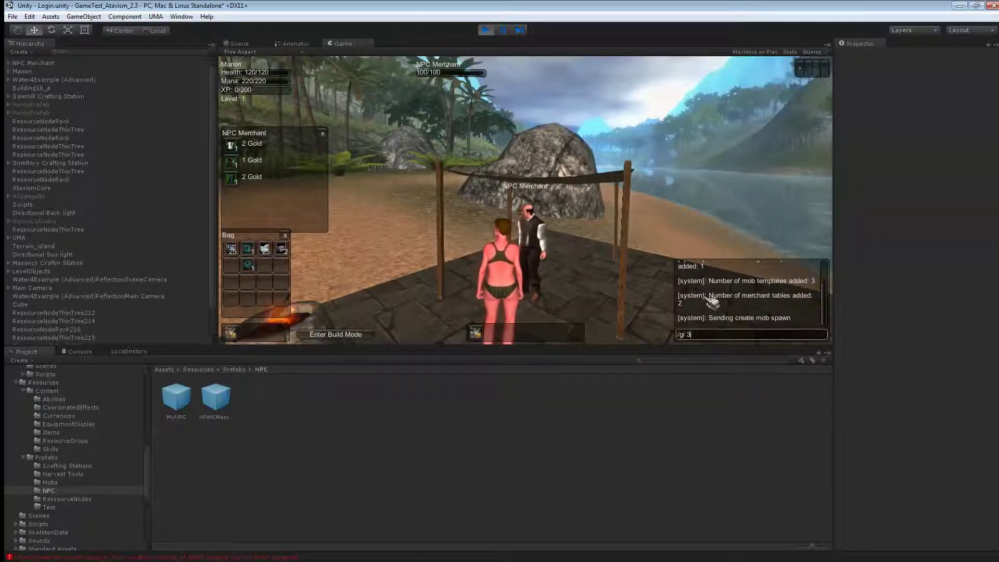
pyautogui.hotkey('ctrl', 'a')
pyautogui.press('Return')
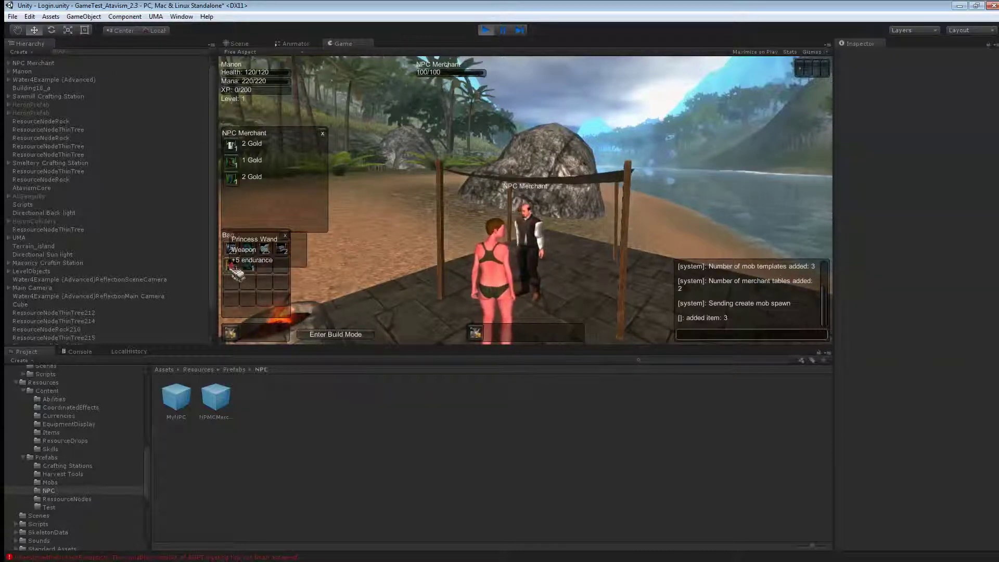
pyautogui.moveTo(231, 267); pyautogui.dragTo(505, 194)
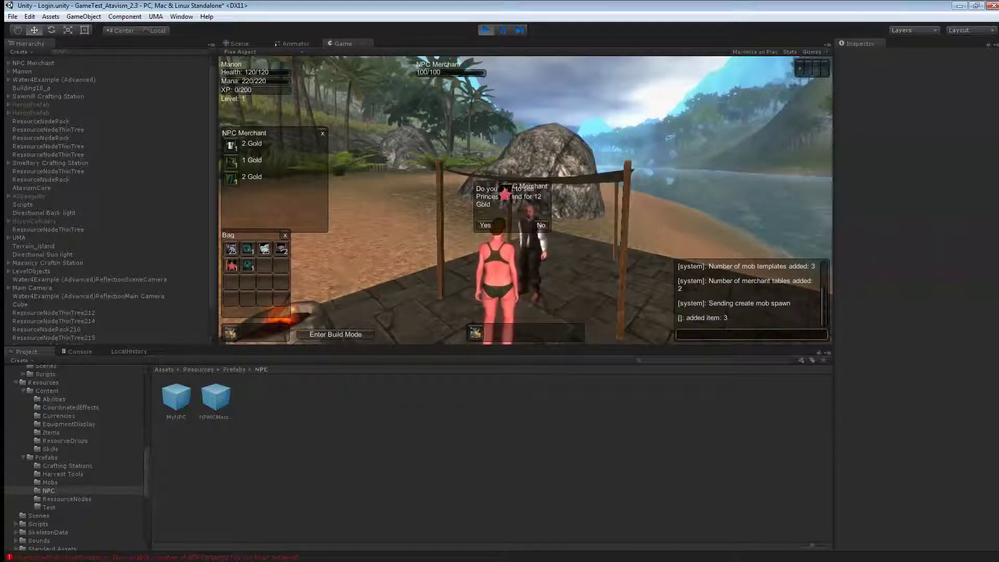
pyautogui.click(486, 225)
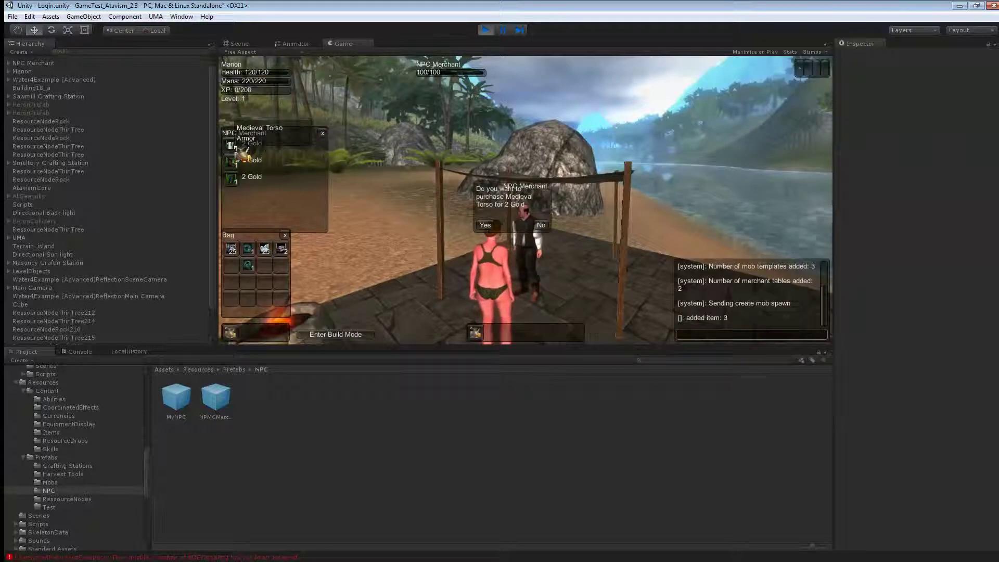
# Buy the Medieval Torso, Medieval Boots and Medieval Pants from the NPC Merchant and close its shop.
pyautogui.click(487, 229)
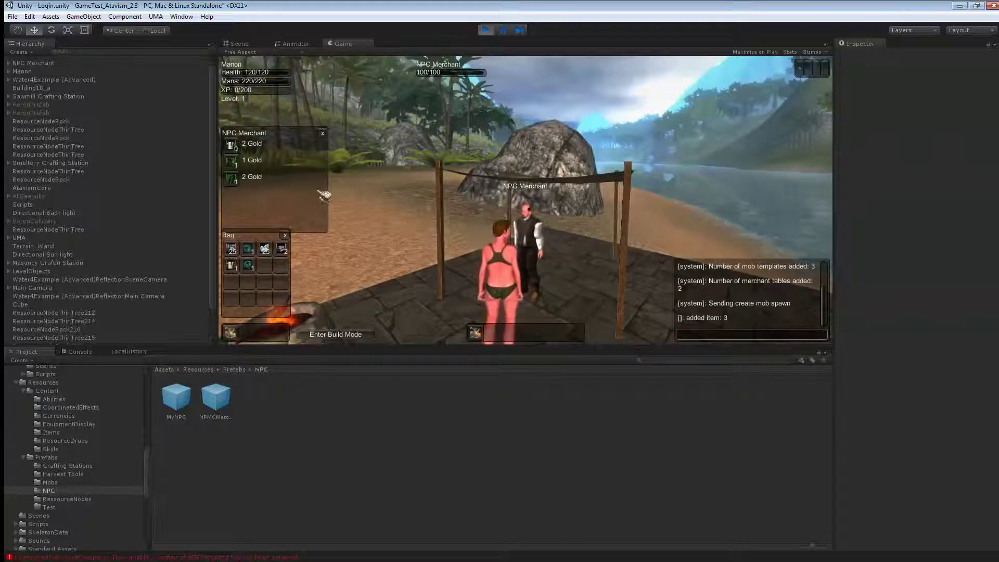
pyautogui.click(233, 163)
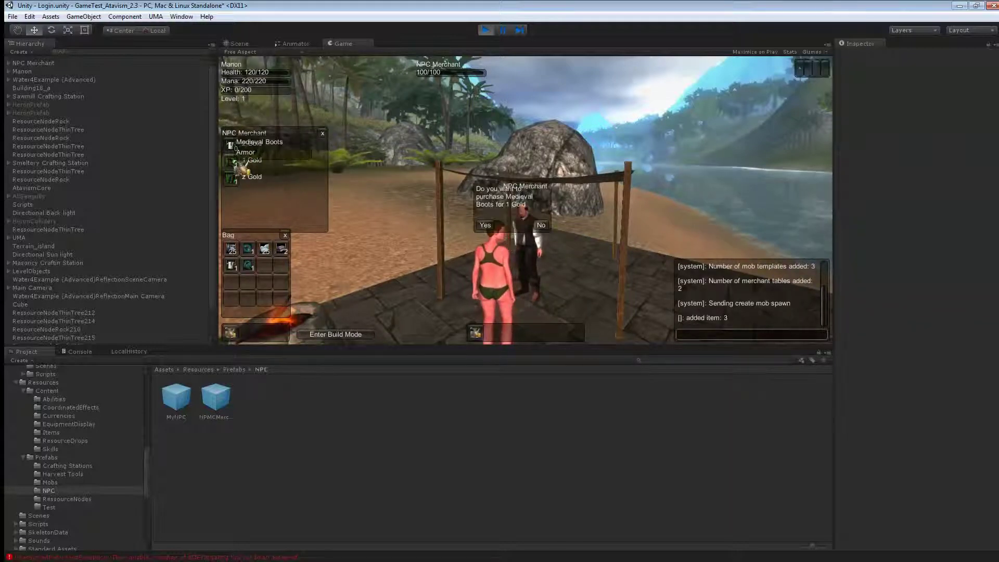
pyautogui.click(480, 225)
pyautogui.click(231, 179)
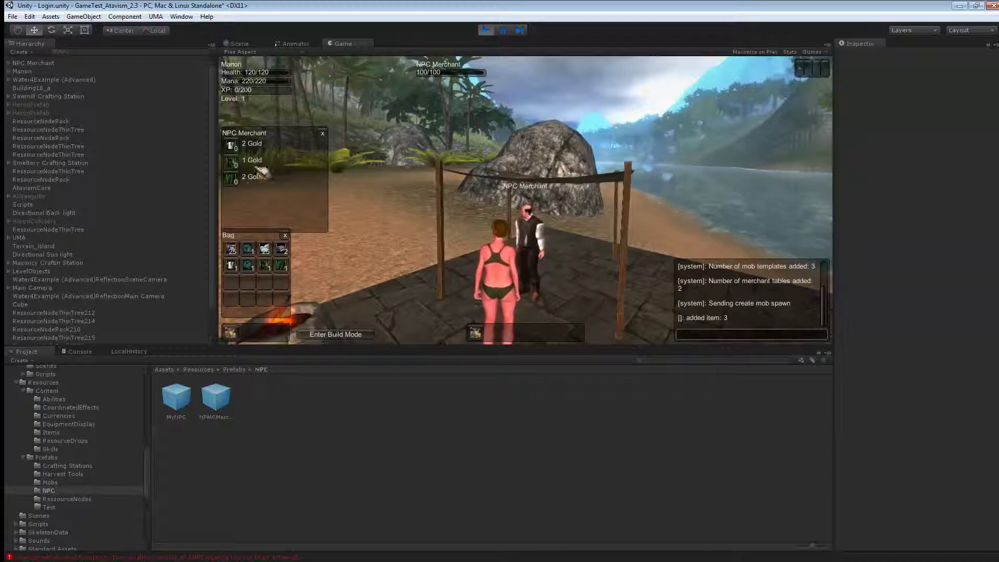
pyautogui.click(322, 133)
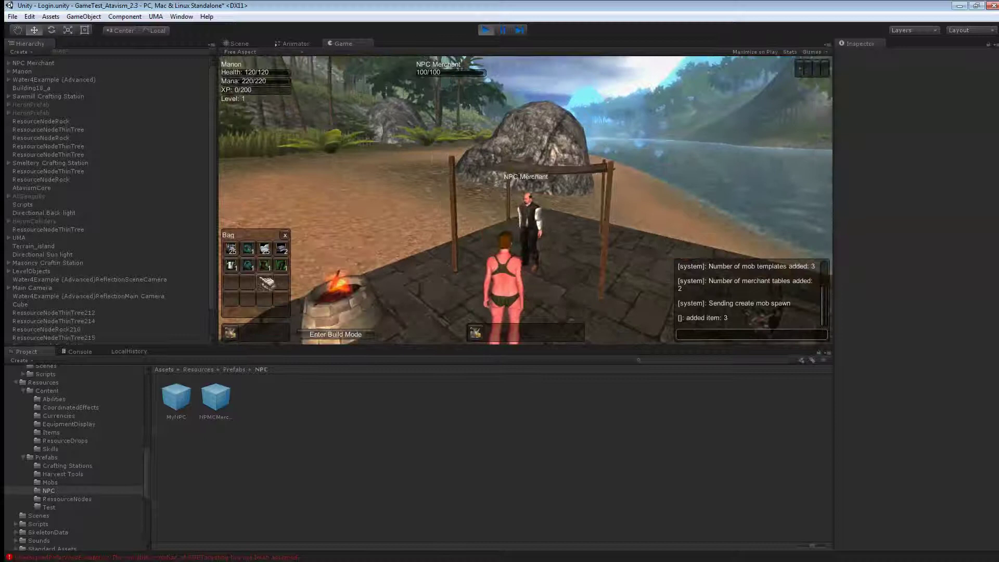
# Equip the purchased Medieval Torso, Boots and Pants from the bag and inspect the dressed character.
pyautogui.click(234, 269)
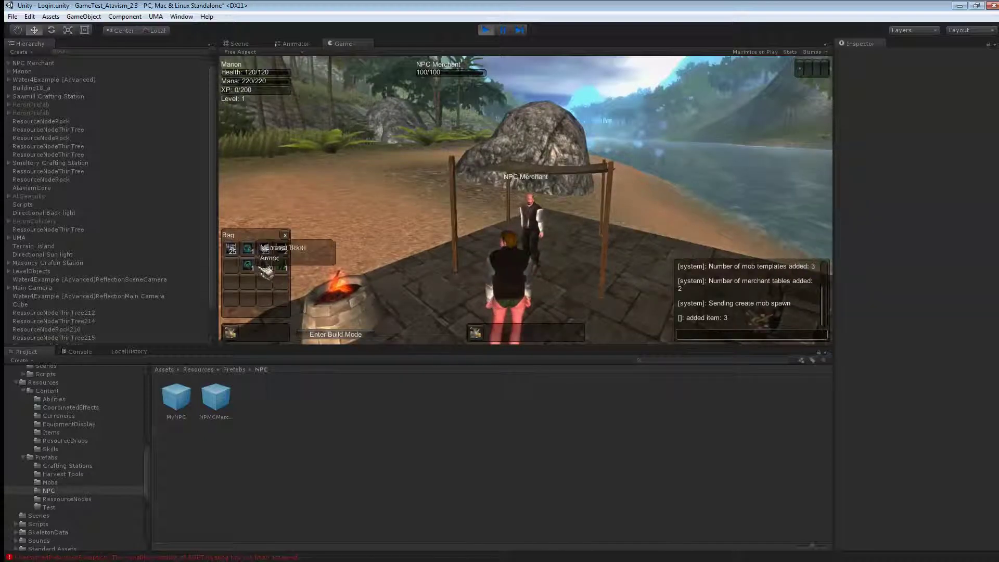
pyautogui.click(286, 270)
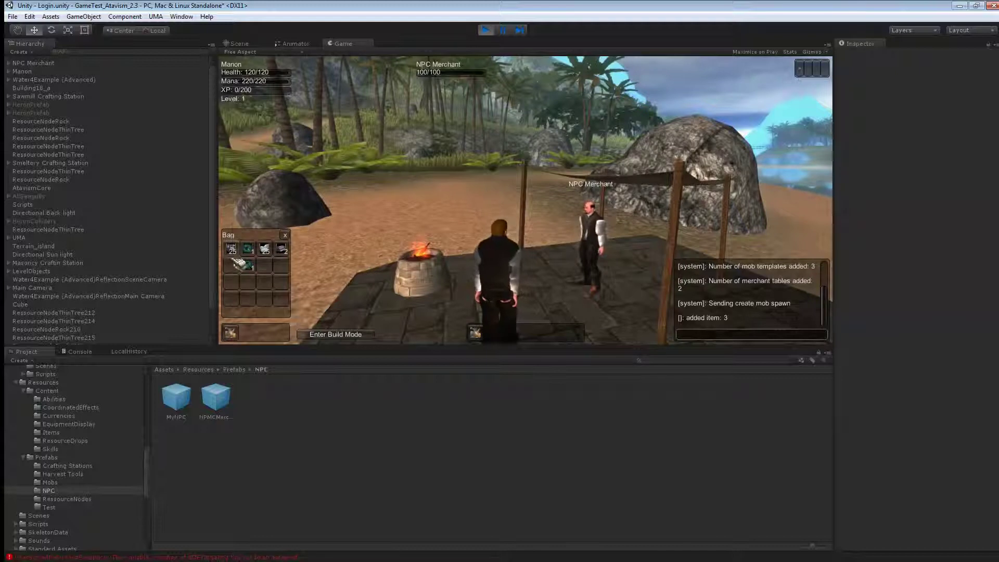
pyautogui.moveTo(342, 190); pyautogui.dragTo(389, 196)
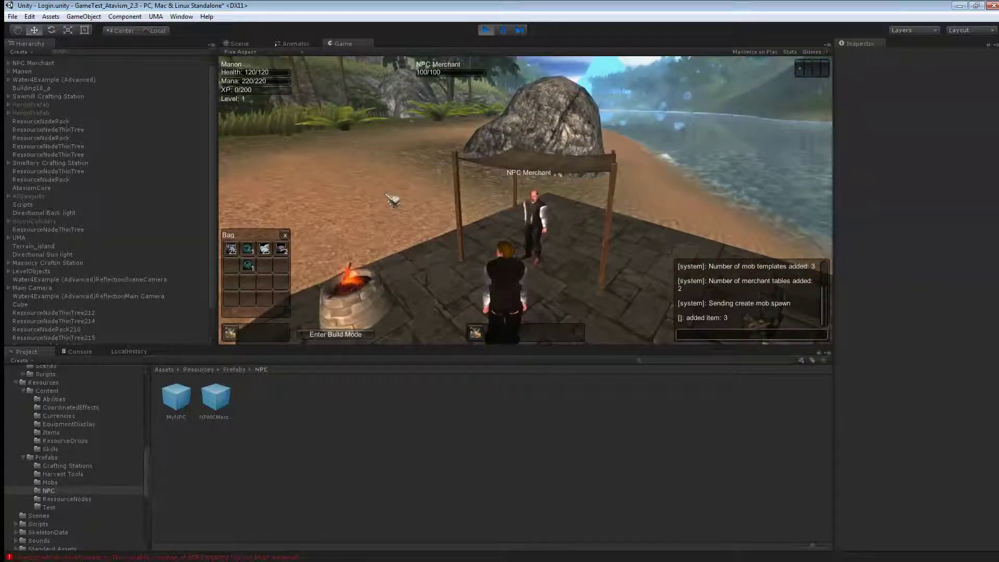